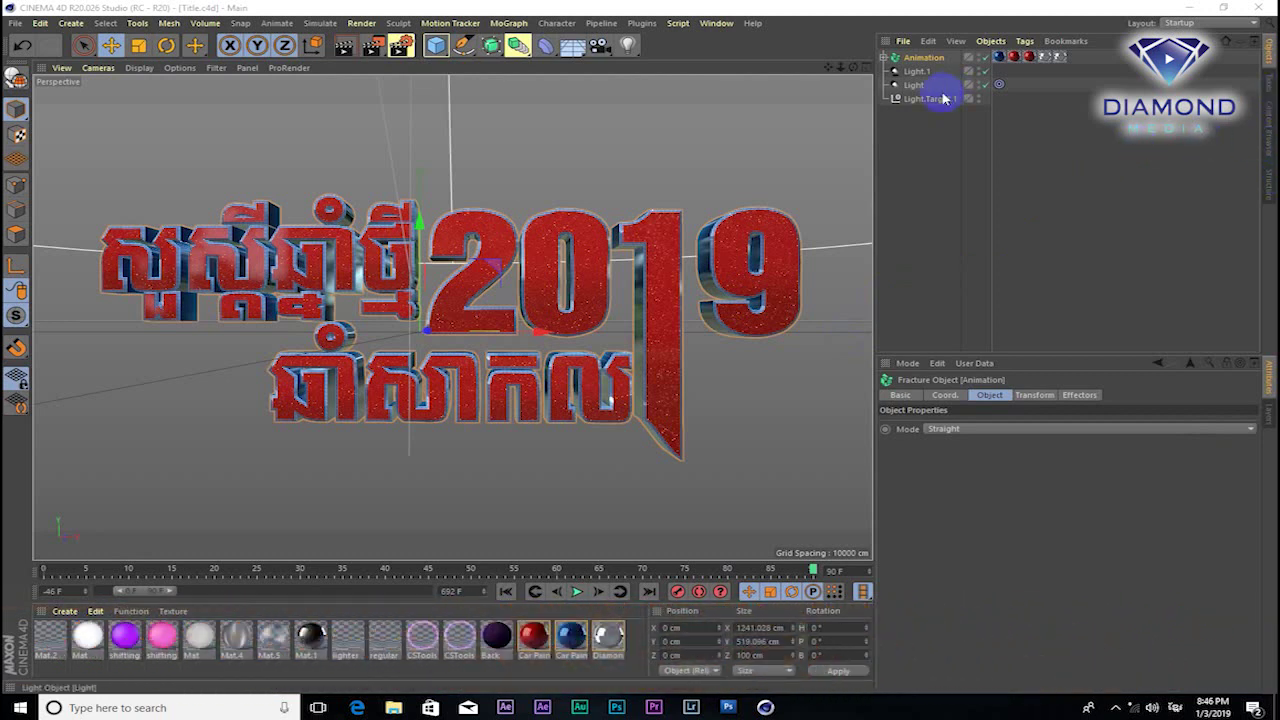
Select the Animation fracture object that holds the red glitter Khmer 2019 title
{"action": "left_click", "coordinate": [923, 62]}
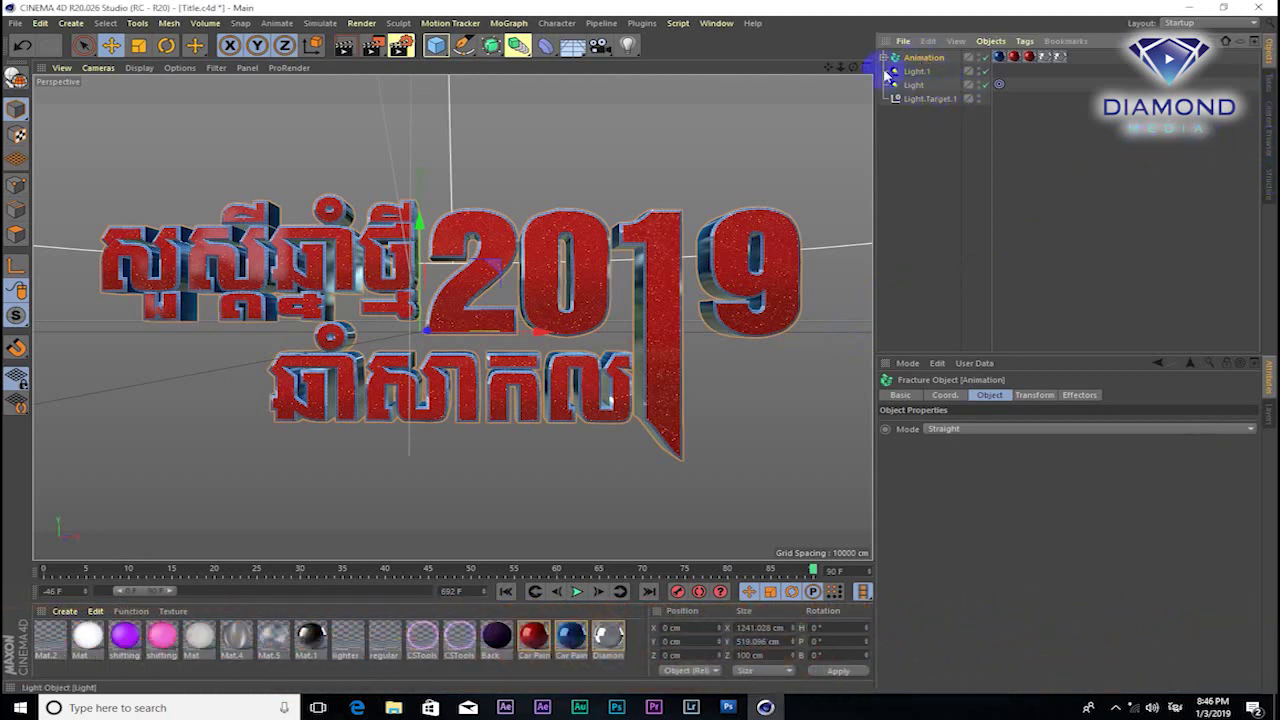
Add a Plain effector from MoGraph > Effector and show its Falloff field list
{"action": "left_click", "coordinate": [885, 57]}
{"action": "left_click", "coordinate": [885, 57]}
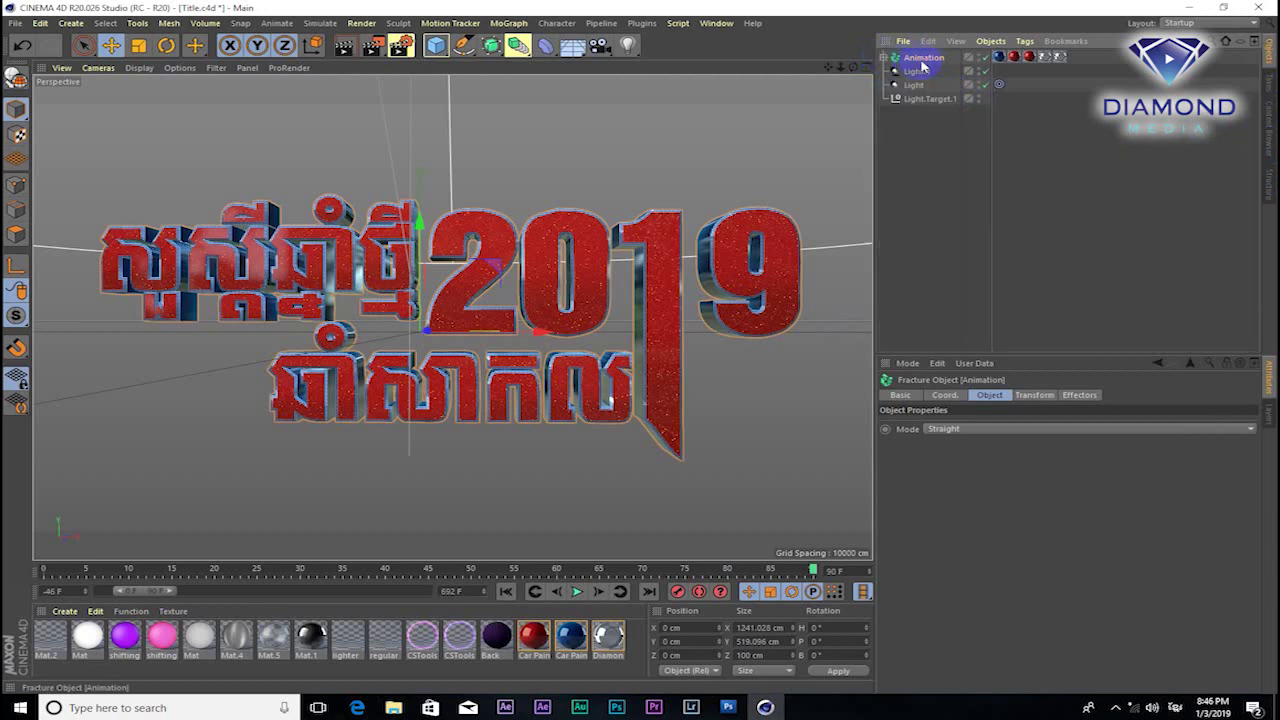
{"action": "mouse_move", "coordinate": [543, 294]}
{"action": "left_mouse_down", "text": "alt"}
{"action": "mouse_move", "coordinate": [543, 360]}
{"action": "mouse_move", "coordinate": [497, 345]}
{"action": "mouse_move", "coordinate": [586, 286]}
{"action": "mouse_move", "coordinate": [547, 297]}
{"action": "mouse_move", "coordinate": [543, 275]}
{"action": "left_mouse_up", "text": "alt"}
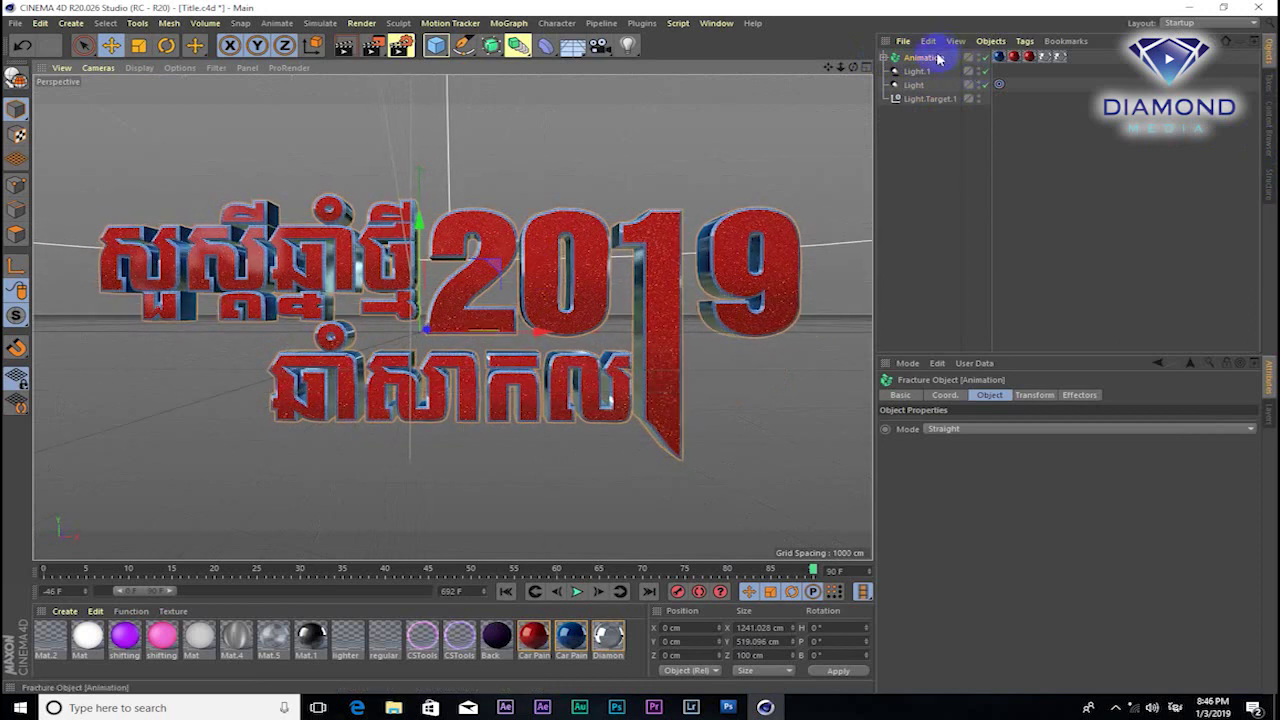
{"action": "left_click", "coordinate": [506, 23]}
{"action": "mouse_move", "coordinate": [540, 44]}
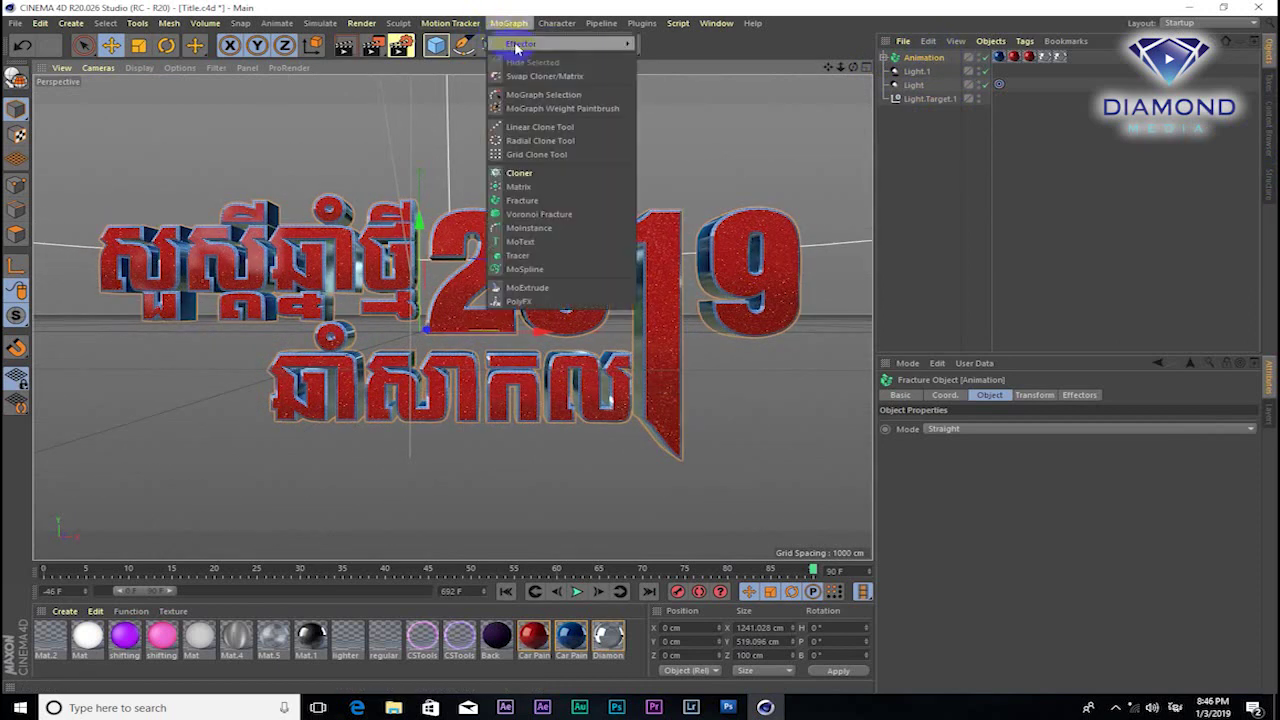
{"action": "left_click", "coordinate": [660, 68]}
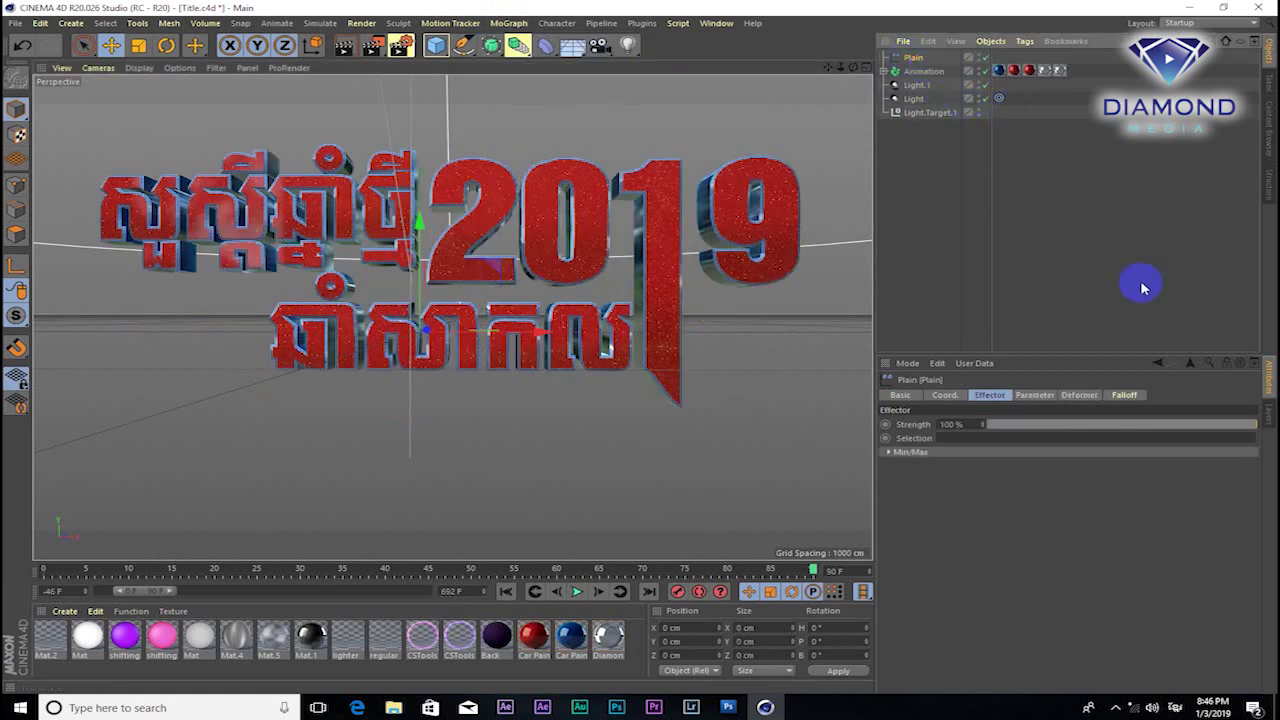
{"action": "left_click", "coordinate": [1128, 397]}
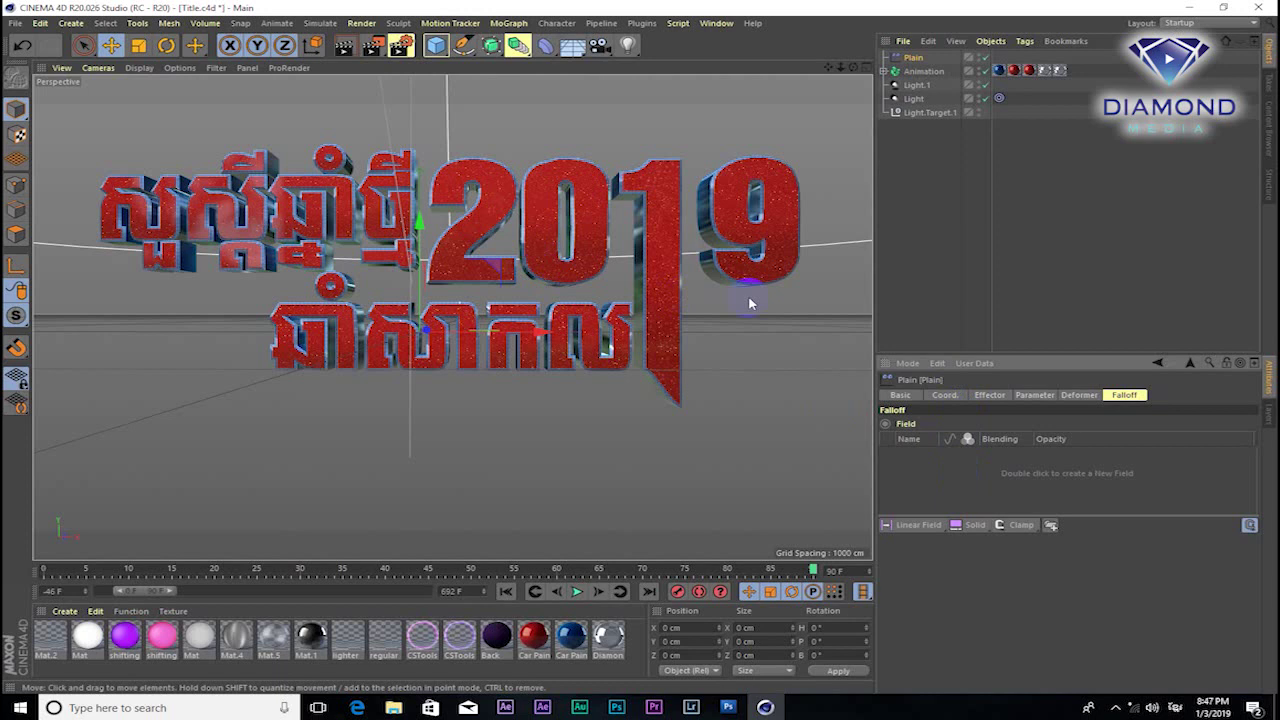
Create a Spherical Field in the Plain effector's falloff list and browse the effector's tabs
{"action": "double_click", "coordinate": [929, 476]}
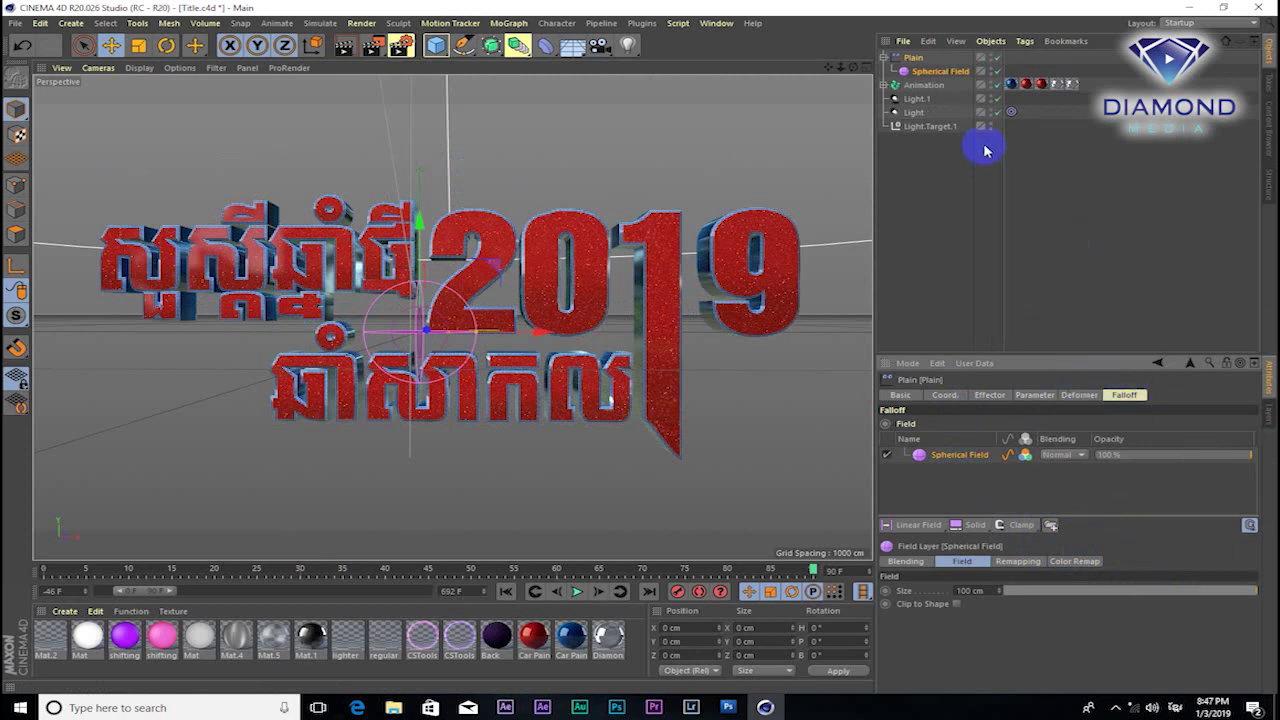
{"action": "left_click_drag", "start_coordinate": [912, 58], "coordinate": [916, 62]}
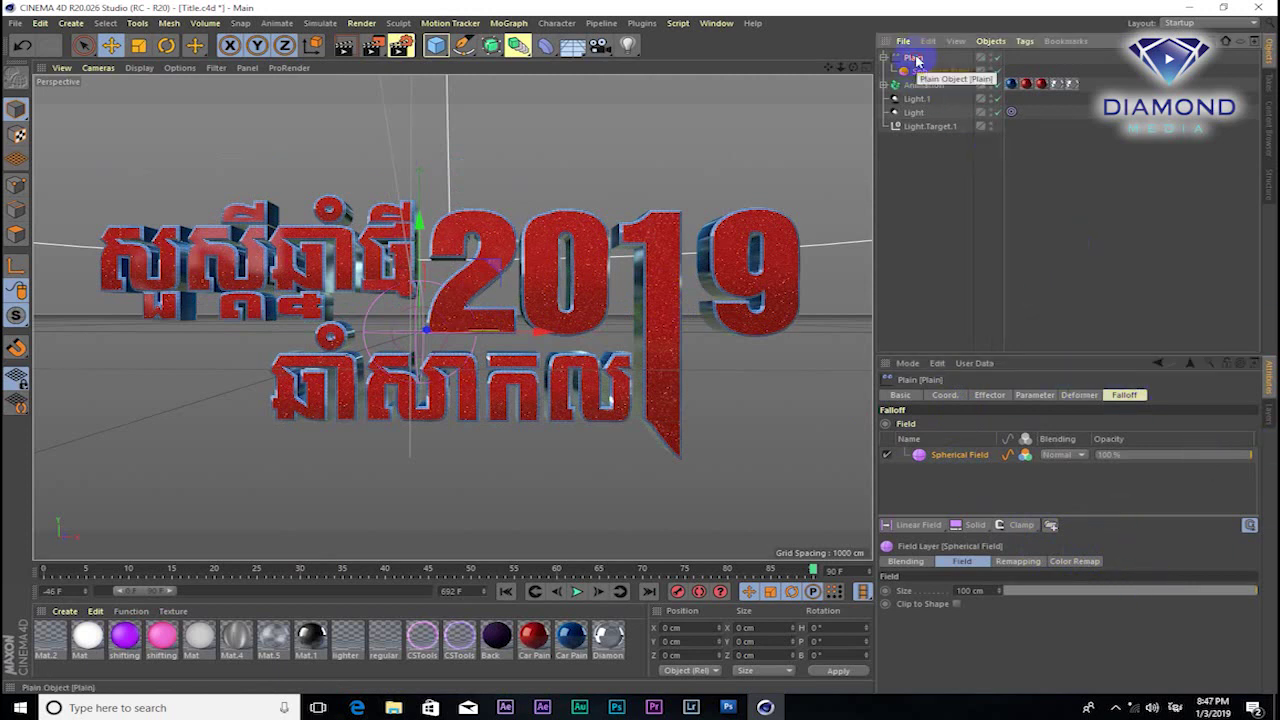
{"action": "left_click", "coordinate": [1035, 395]}
{"action": "left_click", "coordinate": [1079, 395]}
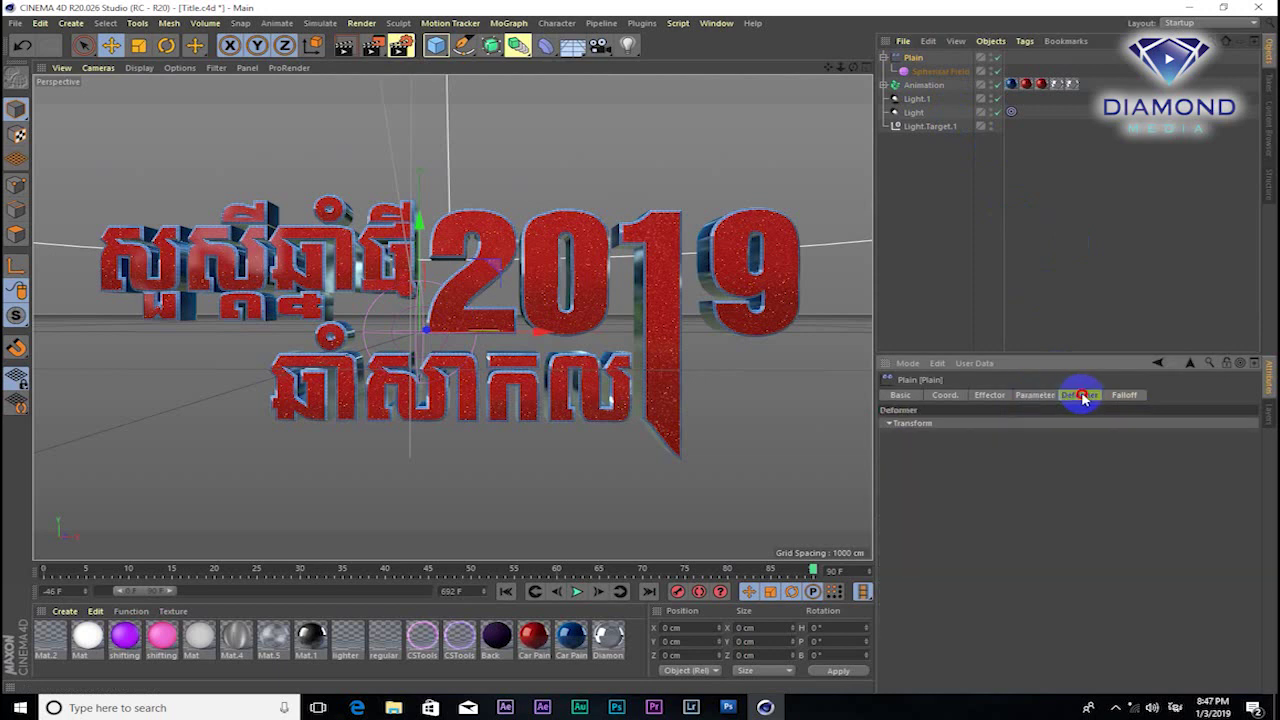
{"action": "left_click", "coordinate": [945, 395]}
{"action": "left_click", "coordinate": [903, 395]}
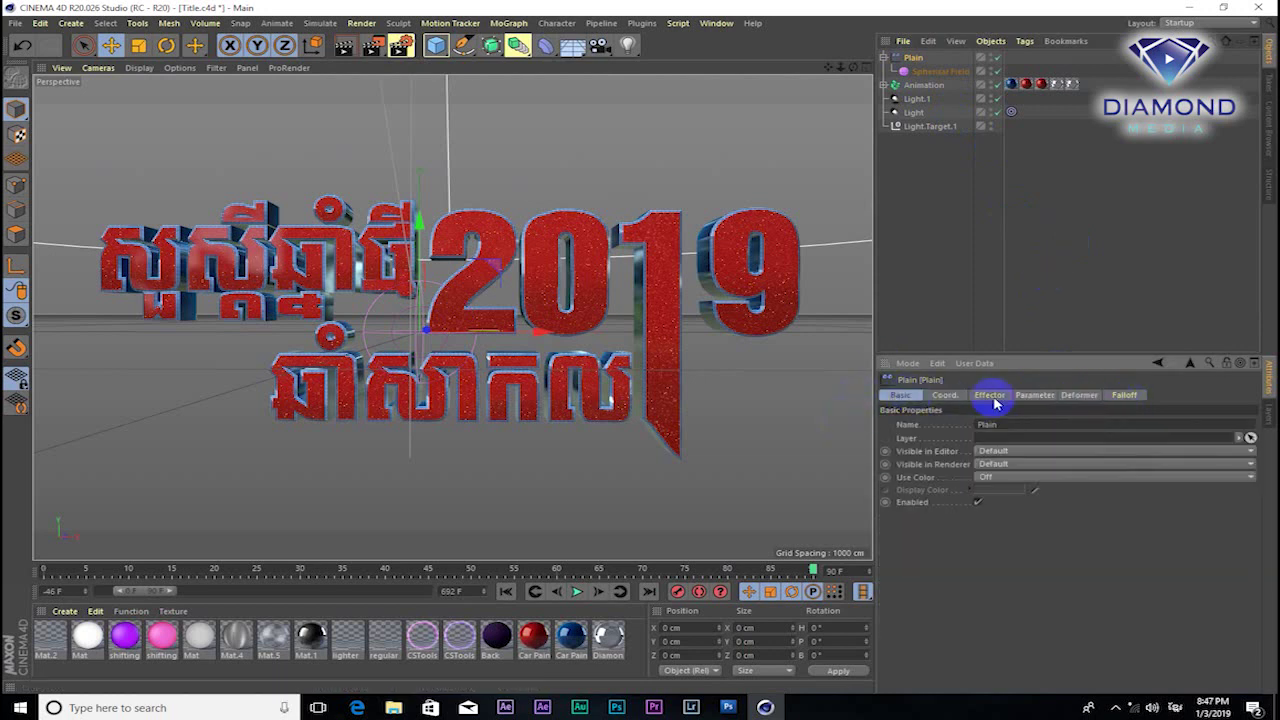
Check the Plain effector's Effector, Parameter and Deformer tabs, then select the Spherical Field
{"action": "left_click", "coordinate": [992, 396]}
{"action": "left_click", "coordinate": [1035, 395]}
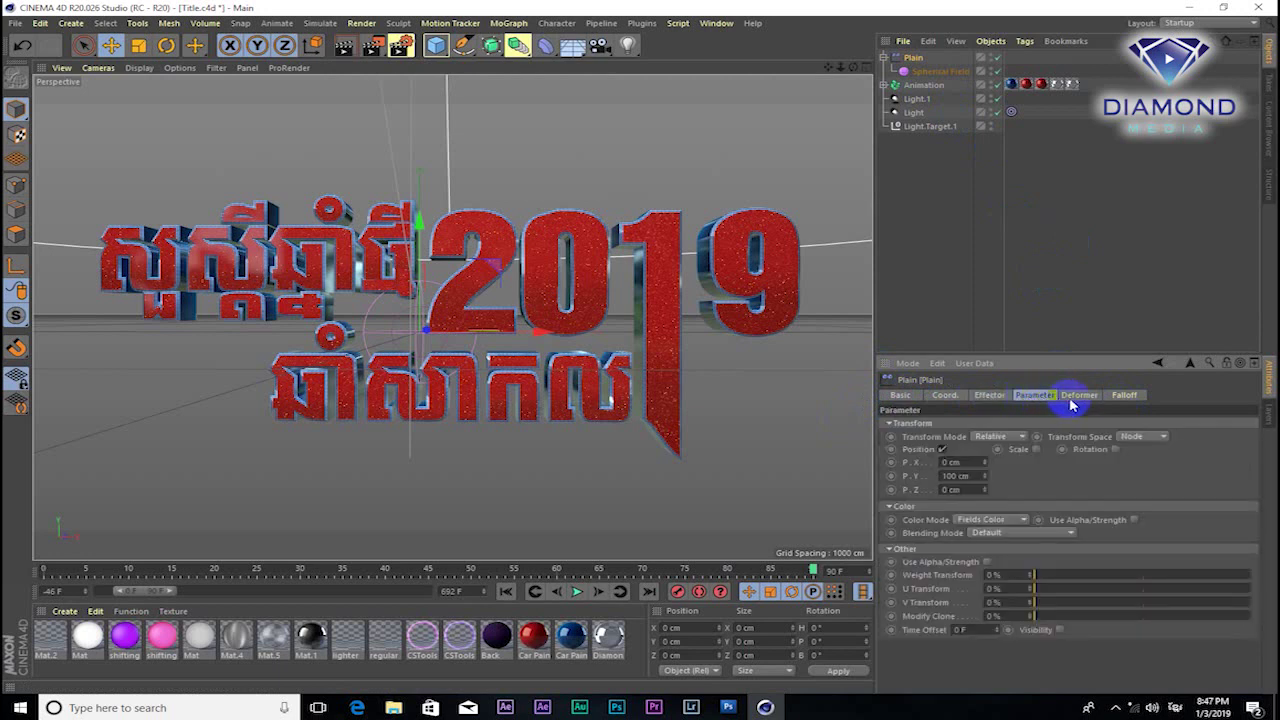
{"action": "left_click", "coordinate": [1080, 395]}
{"action": "left_click", "coordinate": [1125, 395]}
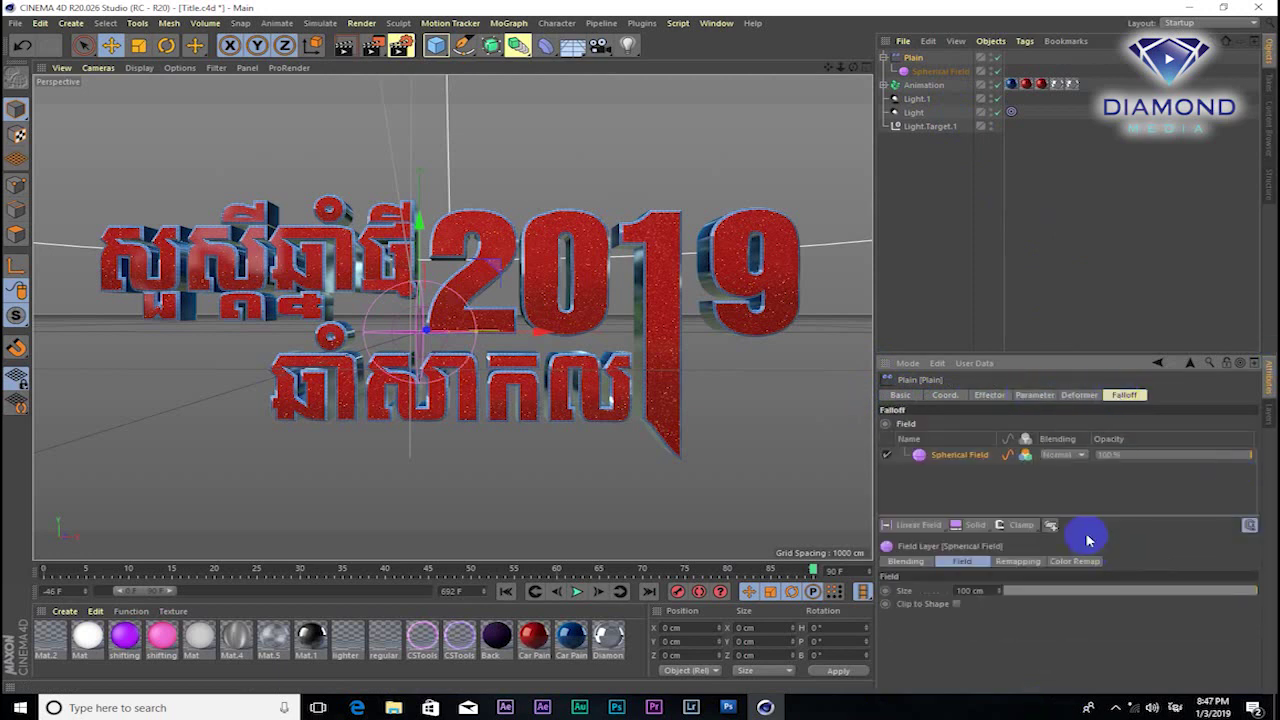
{"action": "left_click", "coordinate": [932, 72]}
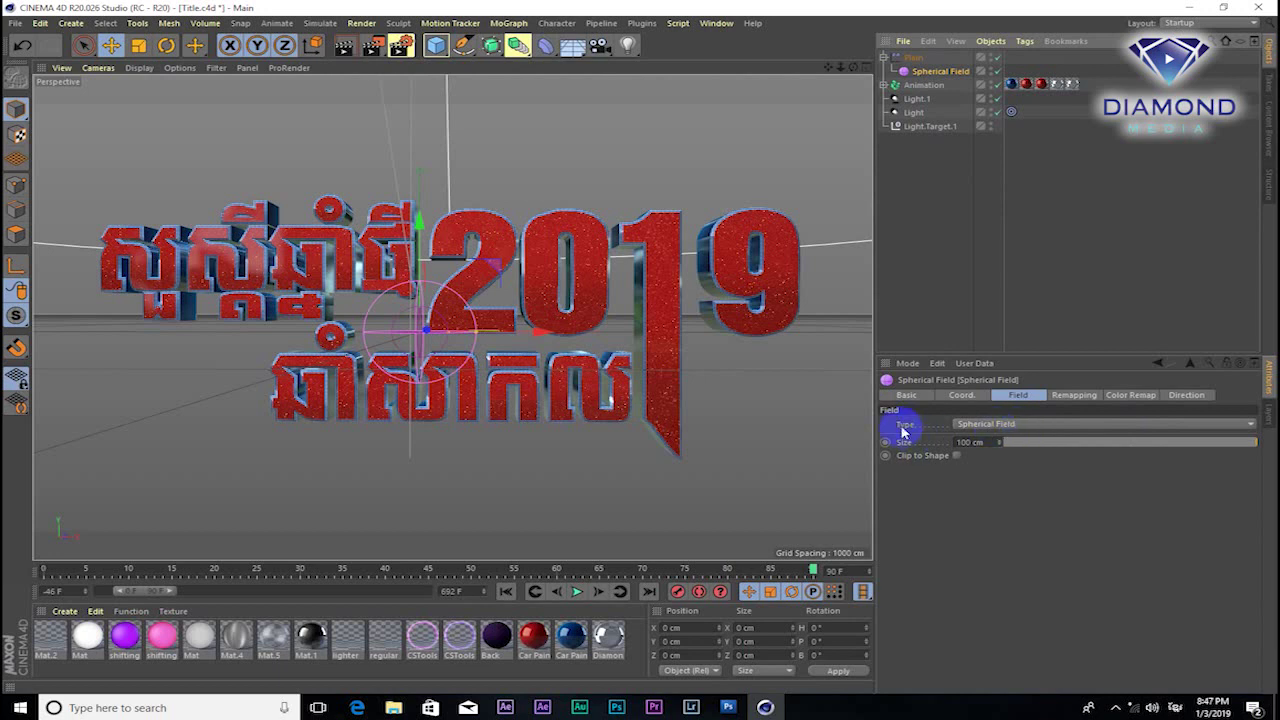
Change the field to a Box Field, resize it to about 747 × 406 cm, and raise it over the title
{"action": "left_click", "coordinate": [1012, 424]}
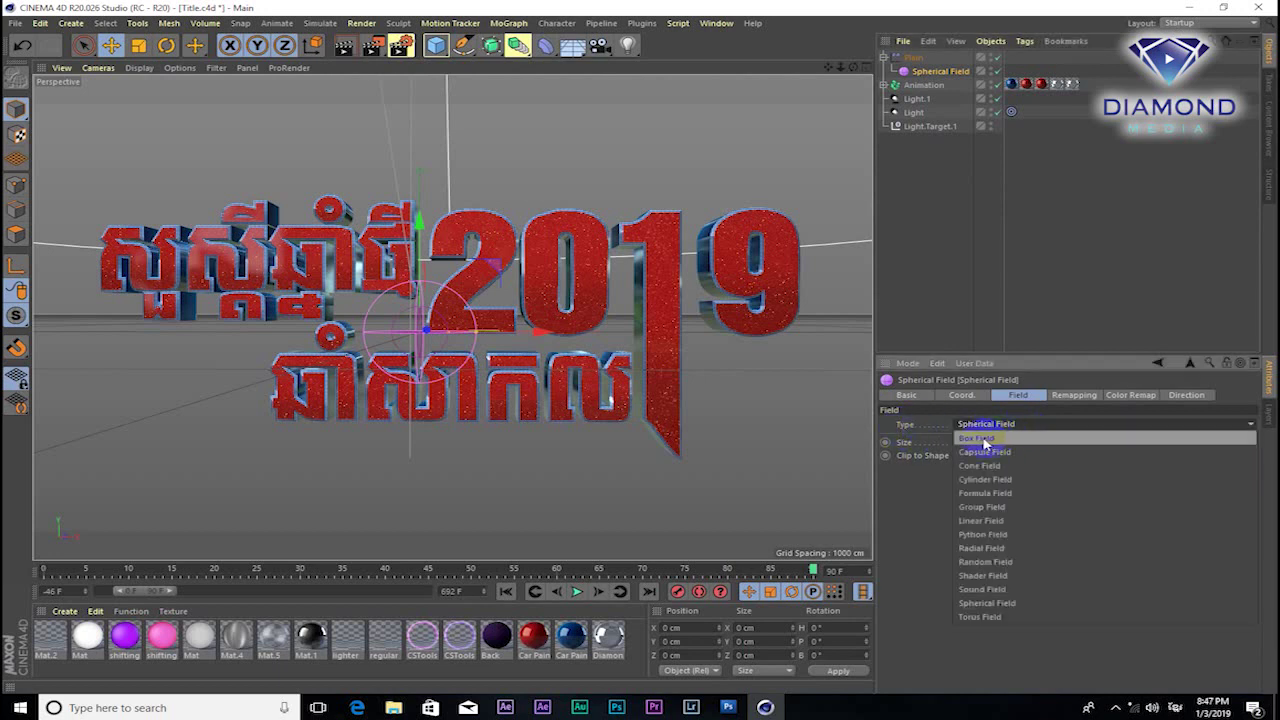
{"action": "left_click", "coordinate": [975, 438]}
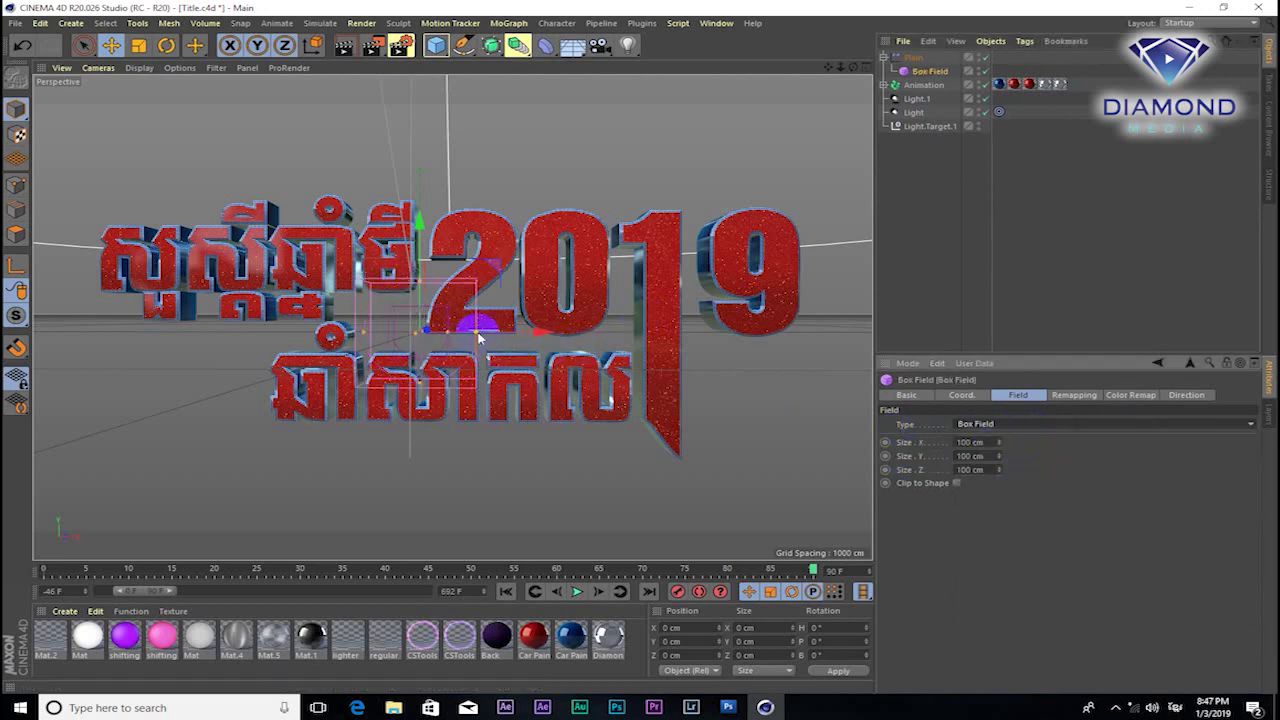
{"action": "left_click_drag", "start_coordinate": [479, 336], "coordinate": [789, 370]}
{"action": "left_click_drag", "start_coordinate": [419, 281], "coordinate": [443, 124]}
{"action": "left_click_drag", "start_coordinate": [790, 334], "coordinate": [846, 331]}
{"action": "left_click_drag", "start_coordinate": [422, 214], "coordinate": [428, 172]}
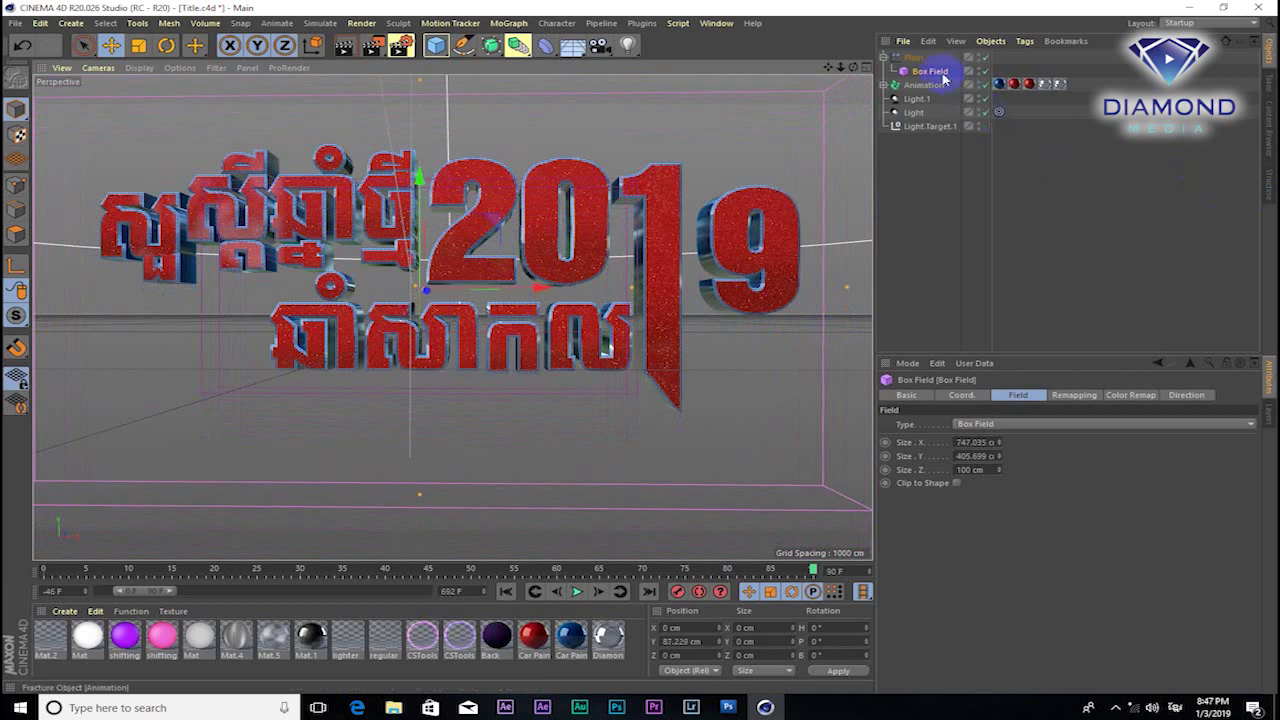
Enable Scale and Uniform Scale on the Plain effector with a scale value of -1
{"action": "left_click", "coordinate": [914, 58]}
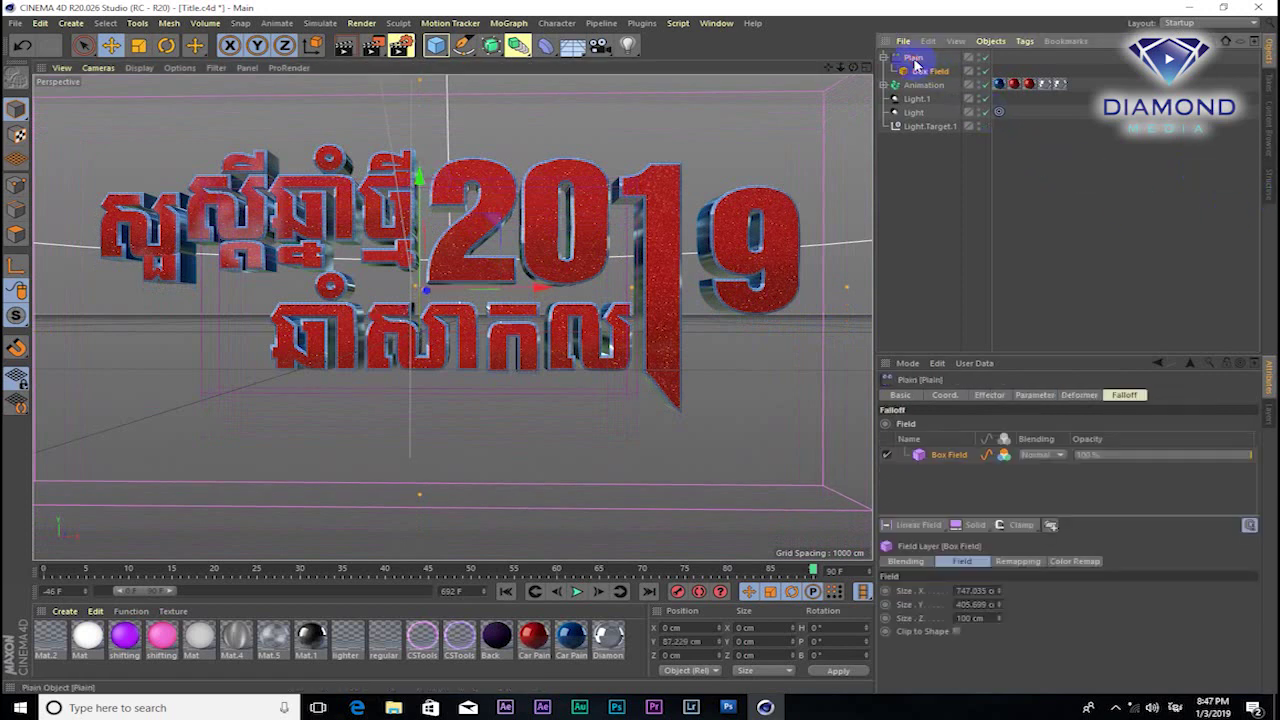
{"action": "left_click", "coordinate": [1030, 395]}
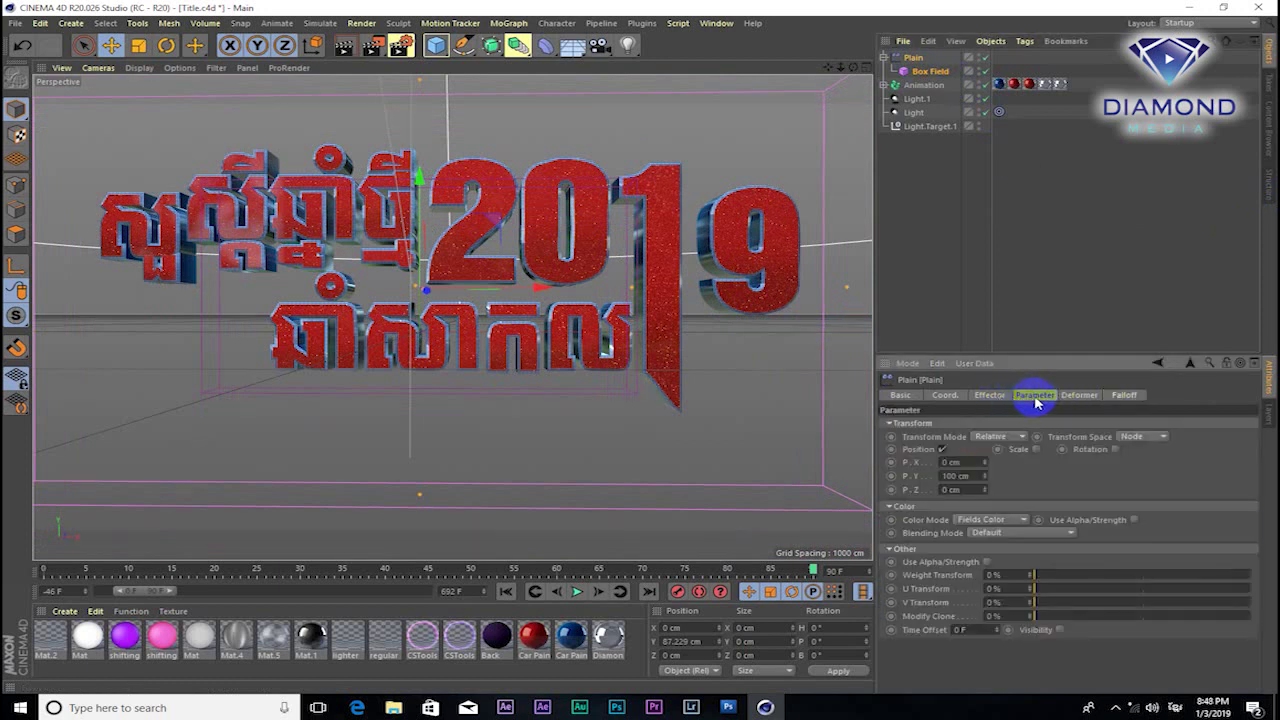
{"action": "left_click", "coordinate": [1036, 450]}
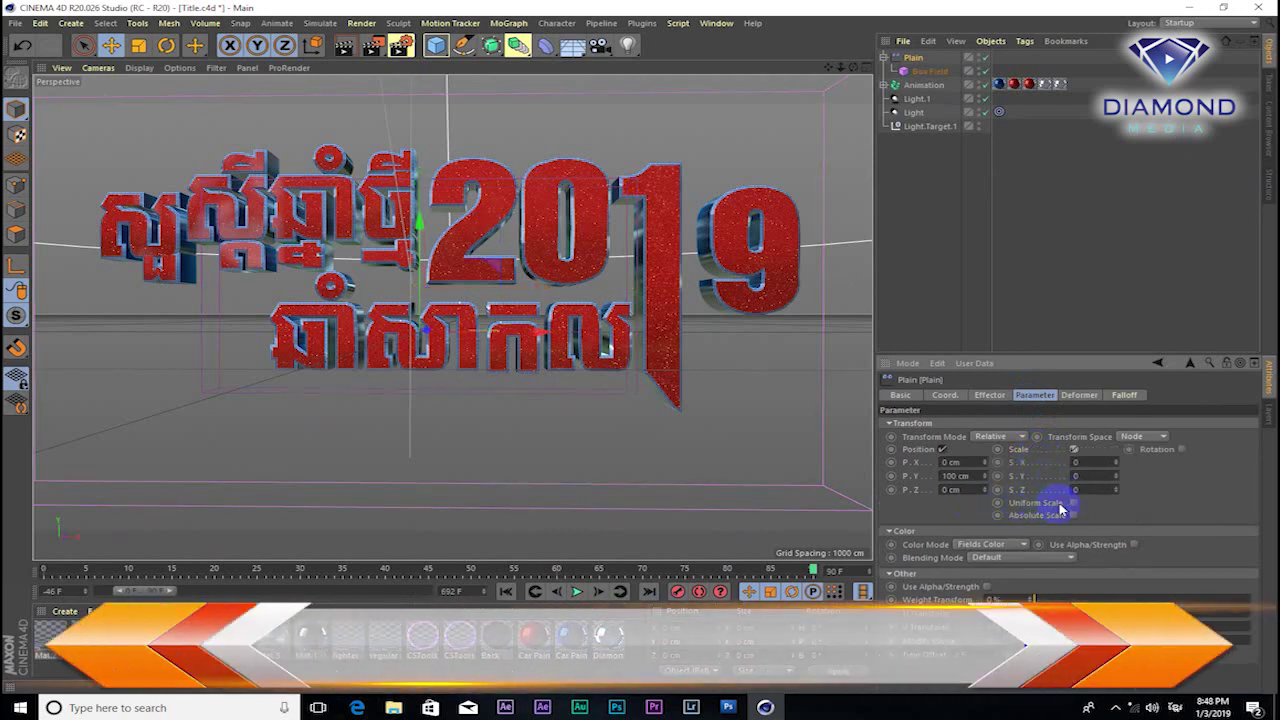
{"action": "left_click", "coordinate": [1074, 503]}
{"action": "left_click", "coordinate": [1090, 462]}
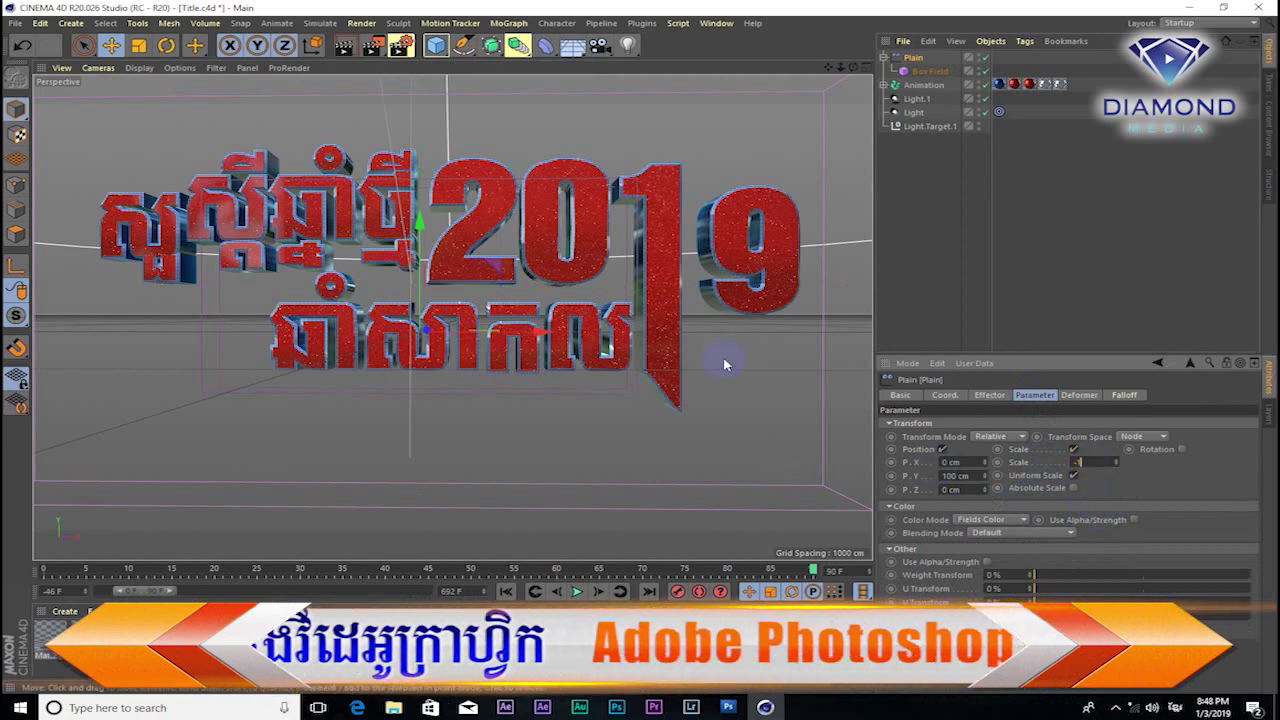
{"action": "type", "text": "-1"}
{"action": "key", "text": "Return"}
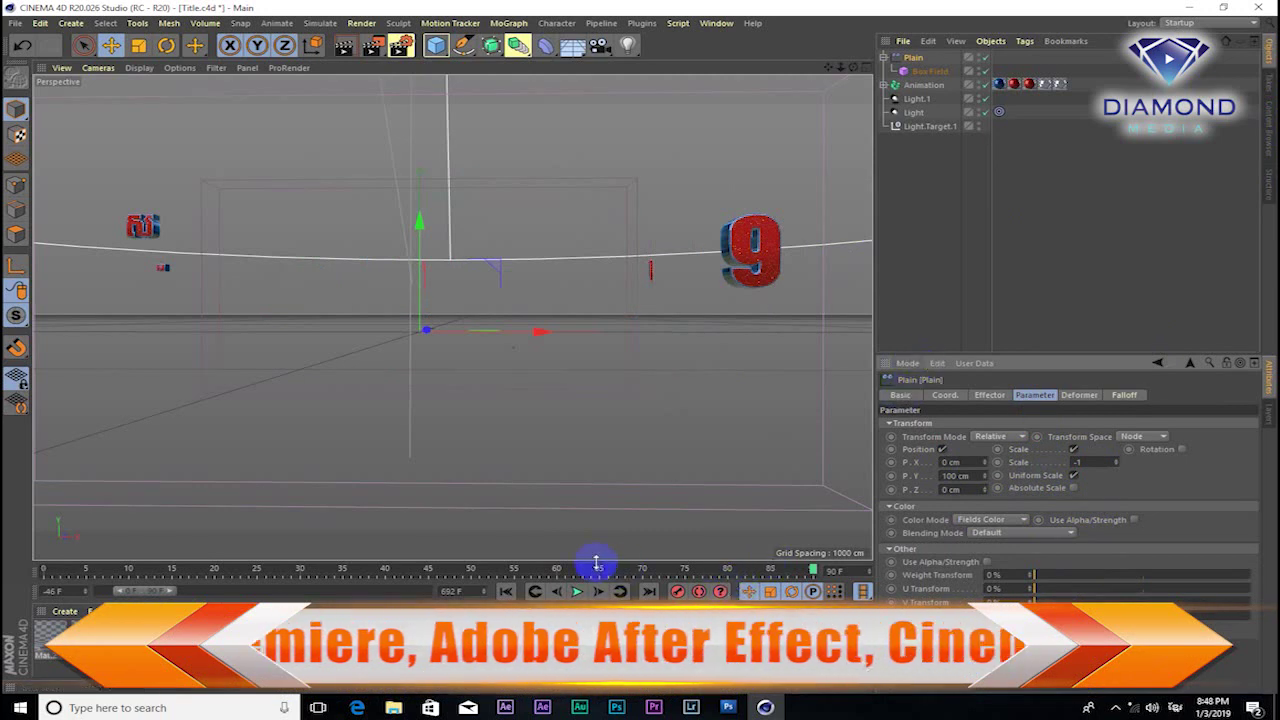
{"action": "mouse_move", "coordinate": [149, 594]}
{"action": "left_mouse_down"}
{"action": "mouse_move", "coordinate": [125, 595]}
{"action": "mouse_move", "coordinate": [470, 594]}
{"action": "left_mouse_up"}
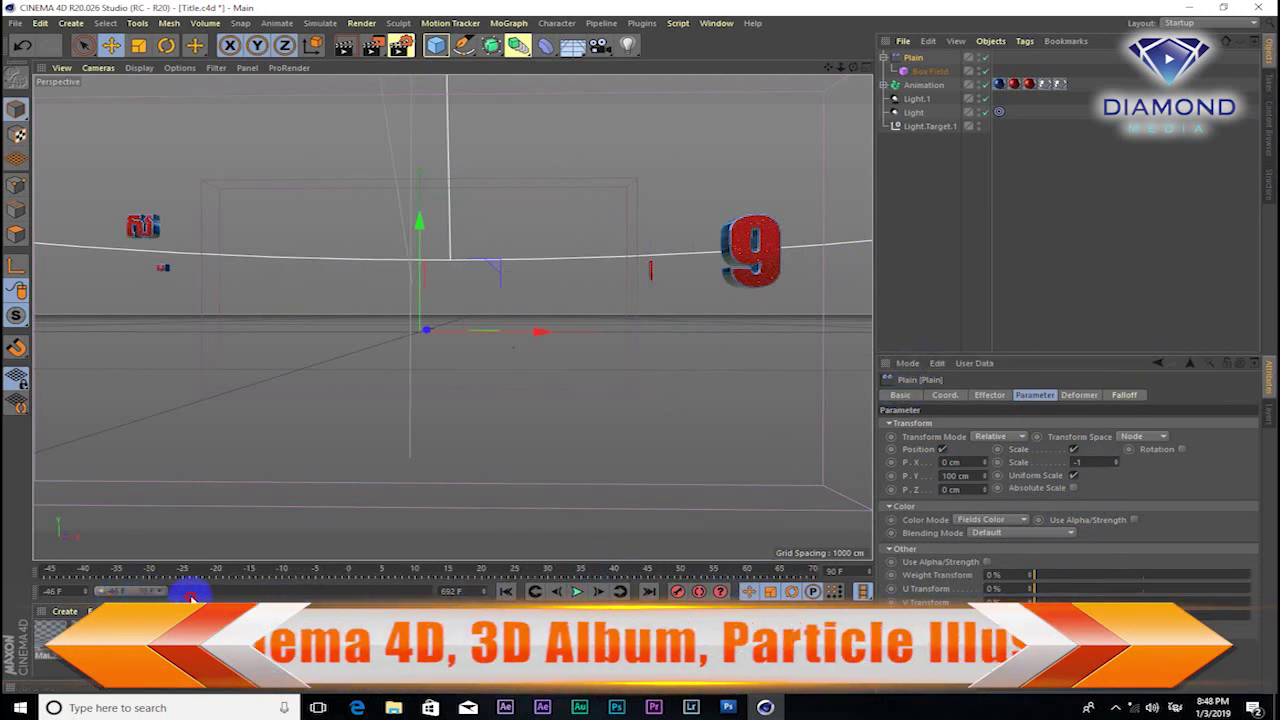
At frame -46, push the Plain effector's P.Z offset back to -2735 cm
{"action": "left_click_drag", "start_coordinate": [440, 591], "coordinate": [240, 592]}
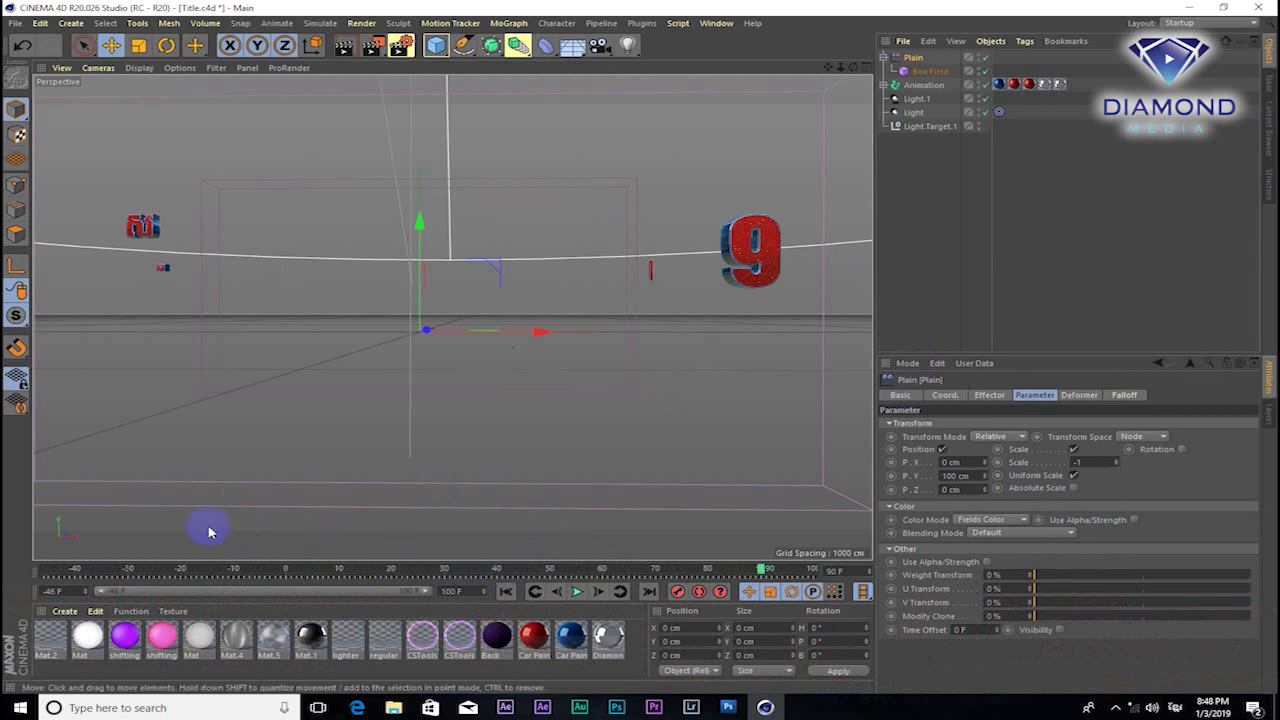
{"action": "left_click_drag", "start_coordinate": [356, 570], "coordinate": [11, 567]}
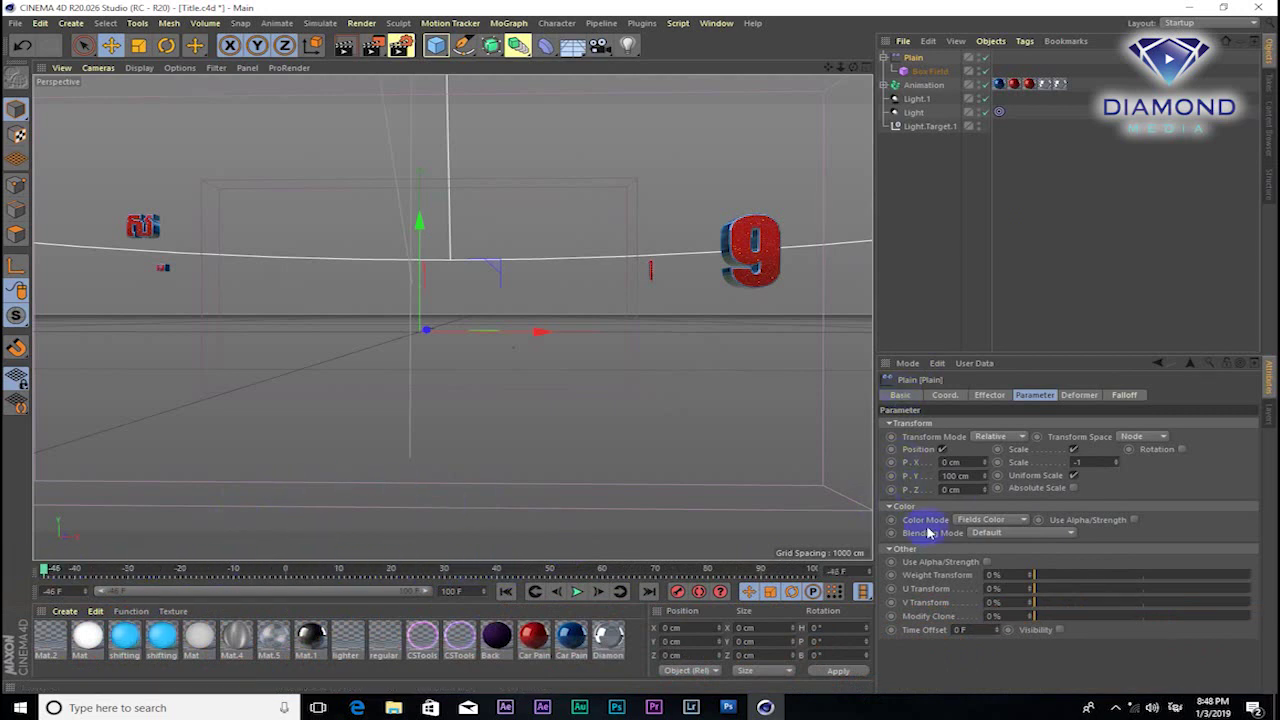
{"action": "left_click", "coordinate": [970, 490]}
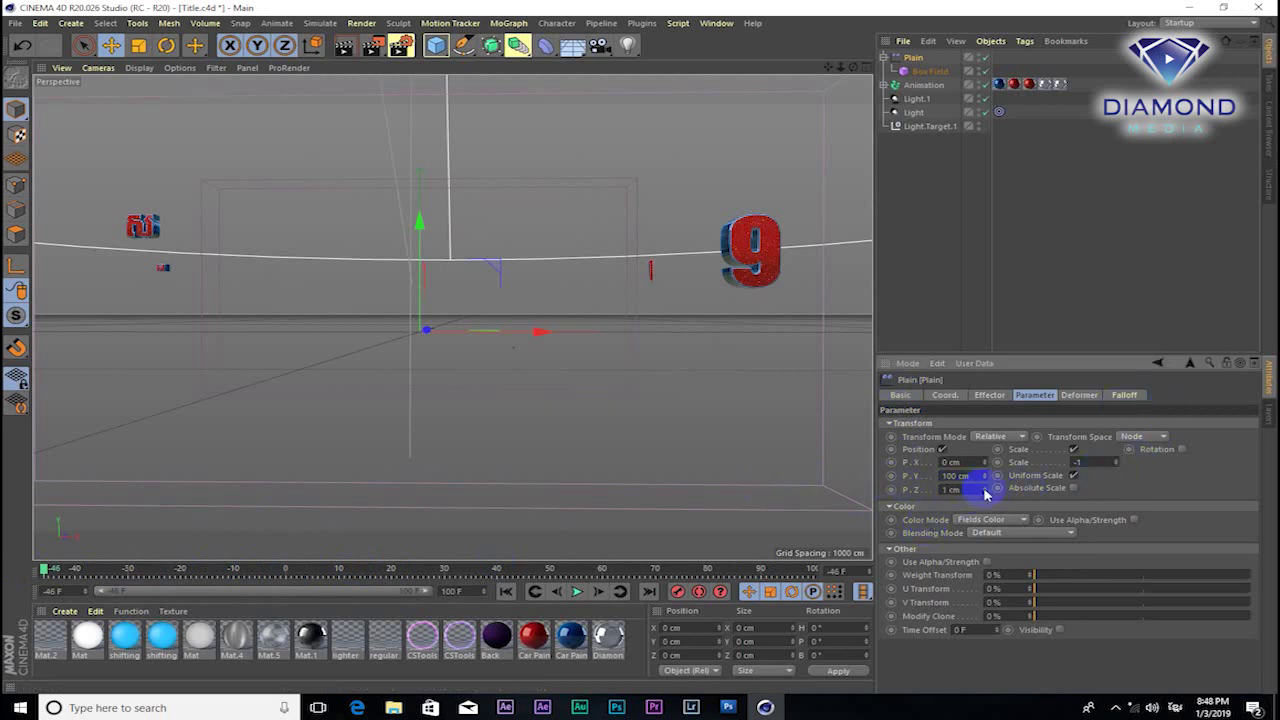
{"action": "left_click_drag", "start_coordinate": [983, 492], "coordinate": [960, 588]}
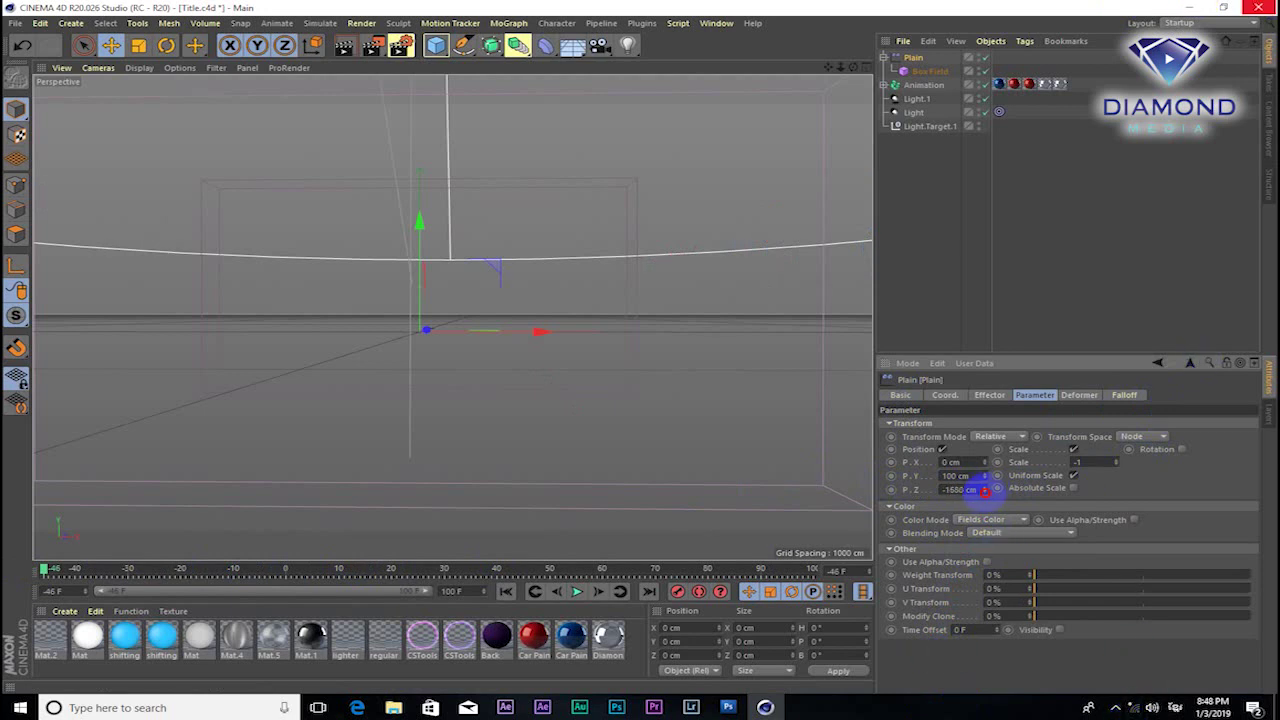
{"action": "left_click_drag", "start_coordinate": [984, 489], "coordinate": [810, 610]}
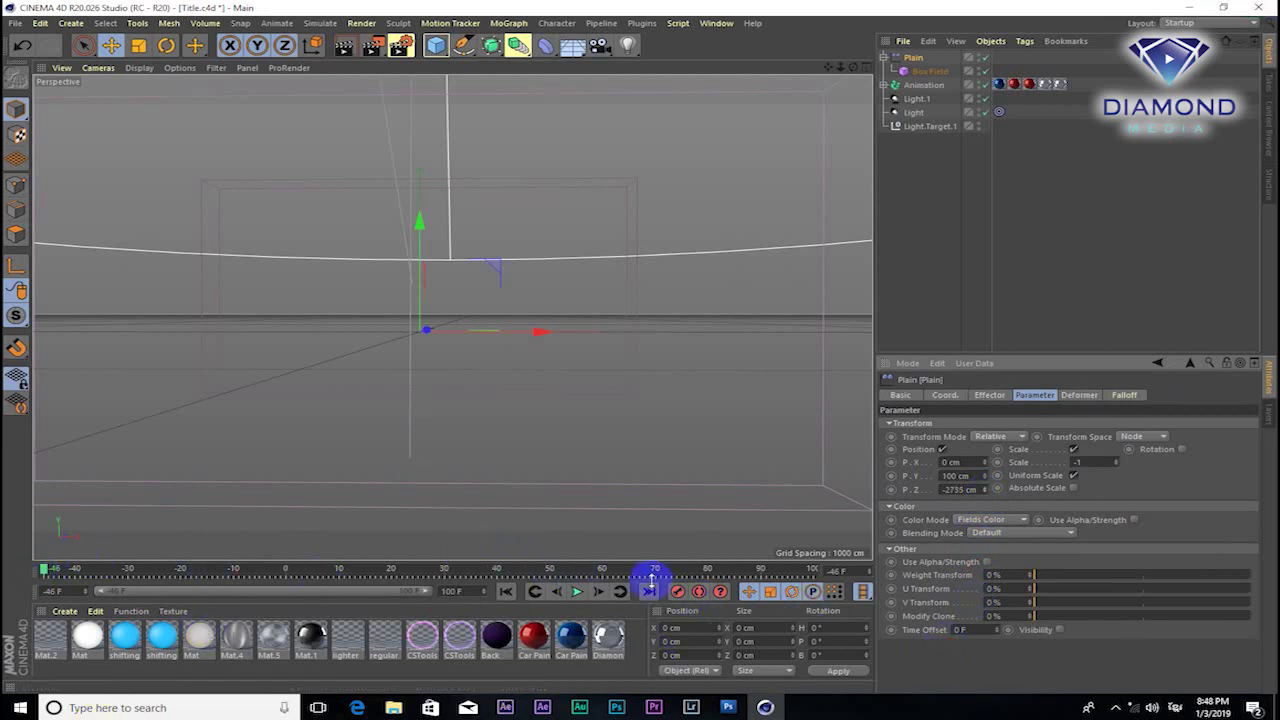
Autokey the Plain effector moved along X at frame 70, then preview the animation from -46
{"action": "left_click", "coordinate": [700, 592]}
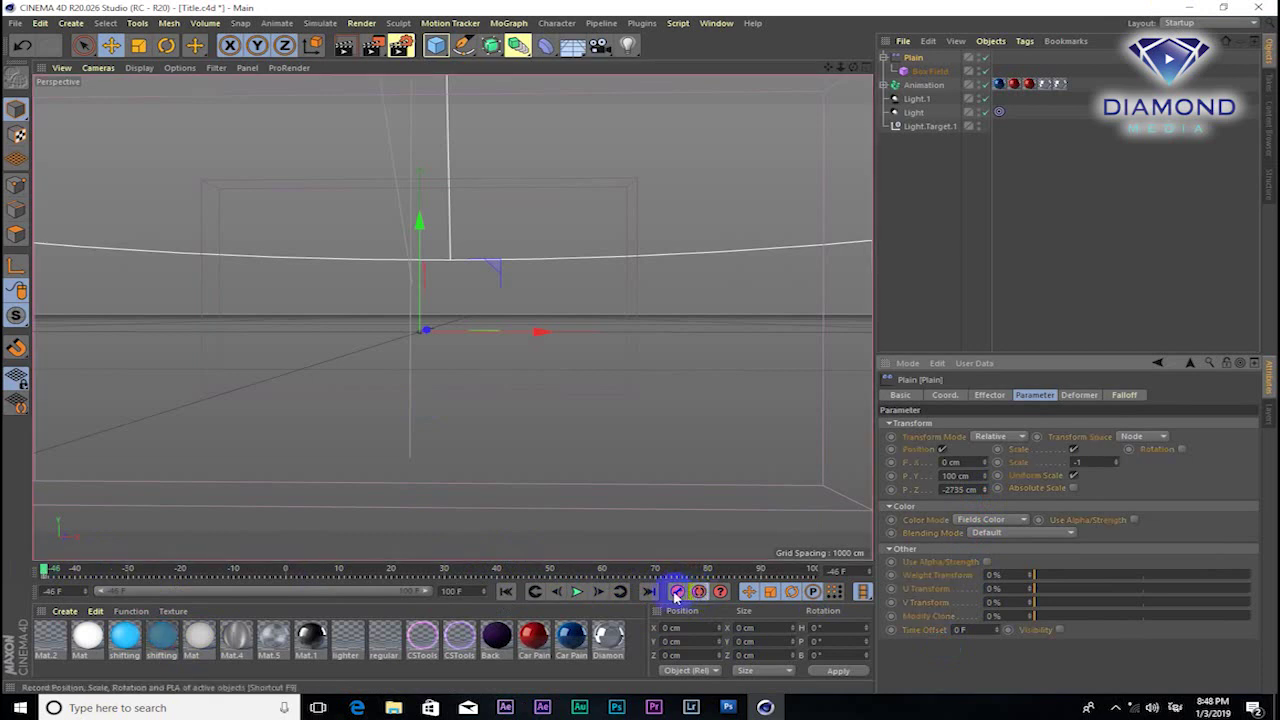
{"action": "left_click", "coordinate": [660, 577]}
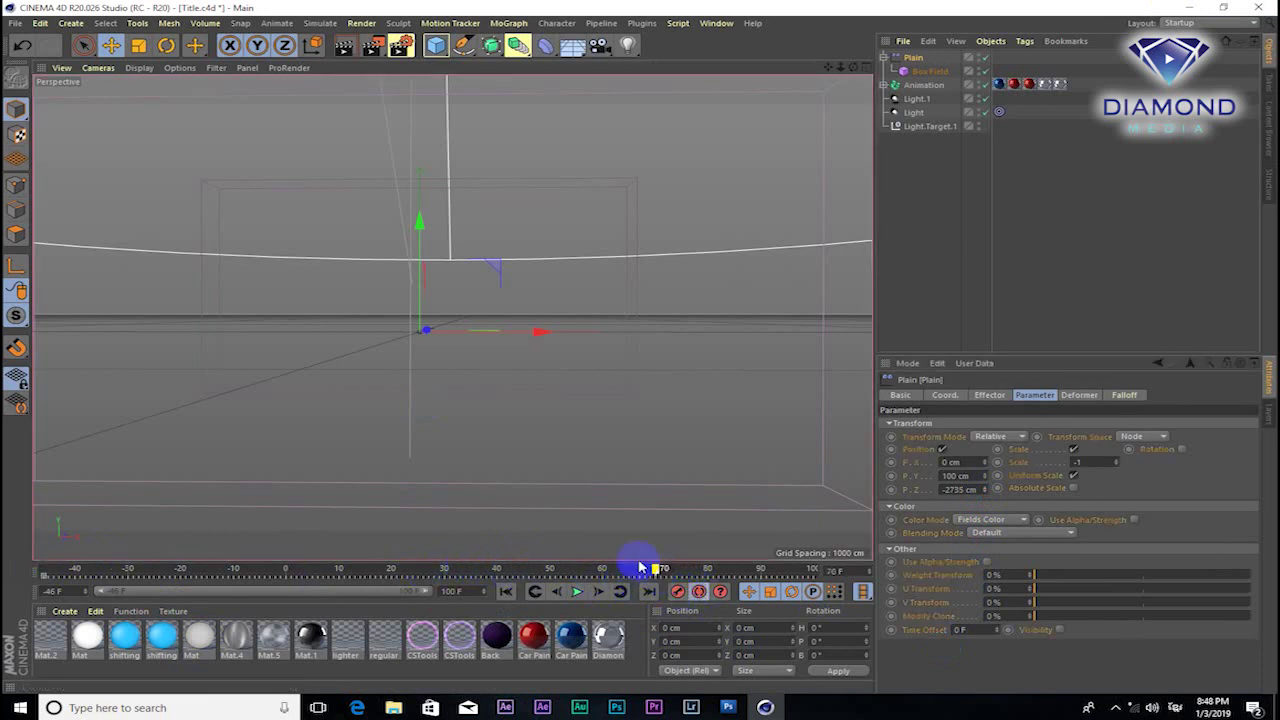
{"action": "left_click_drag", "start_coordinate": [540, 332], "coordinate": [644, 348]}
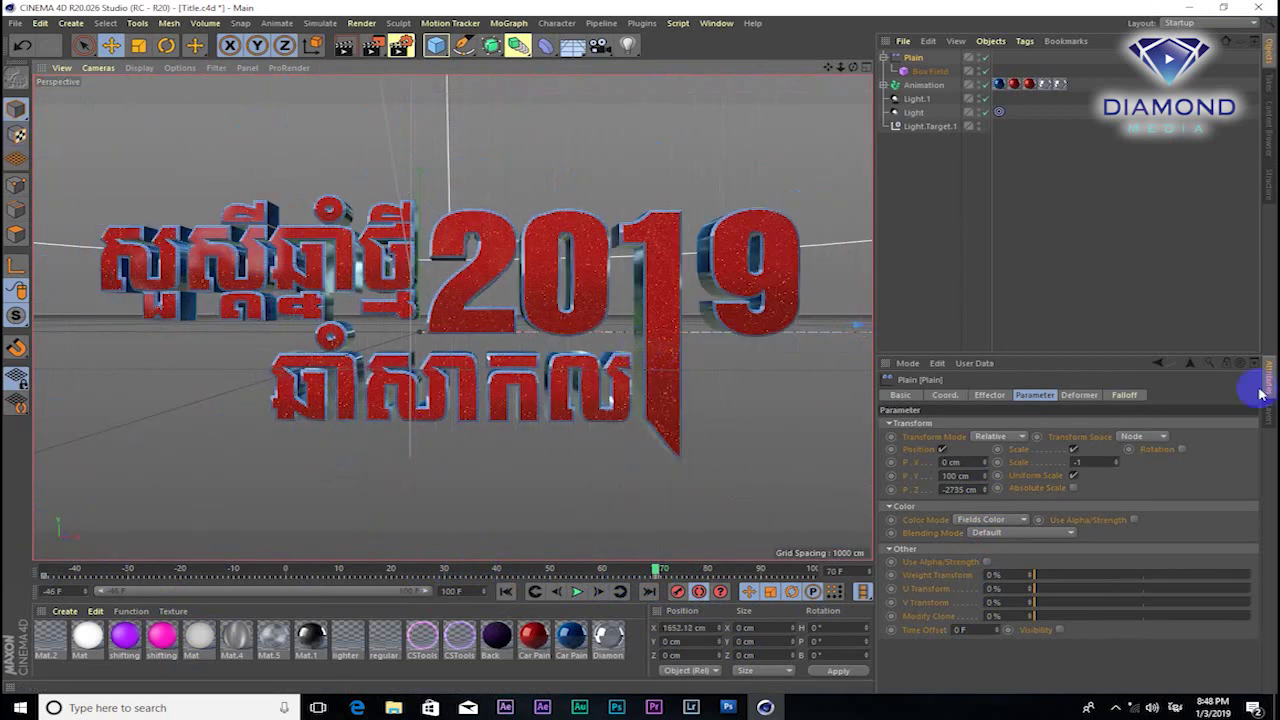
{"action": "left_click_drag", "start_coordinate": [176, 578], "coordinate": [44, 576]}
{"action": "left_click", "coordinate": [578, 592]}
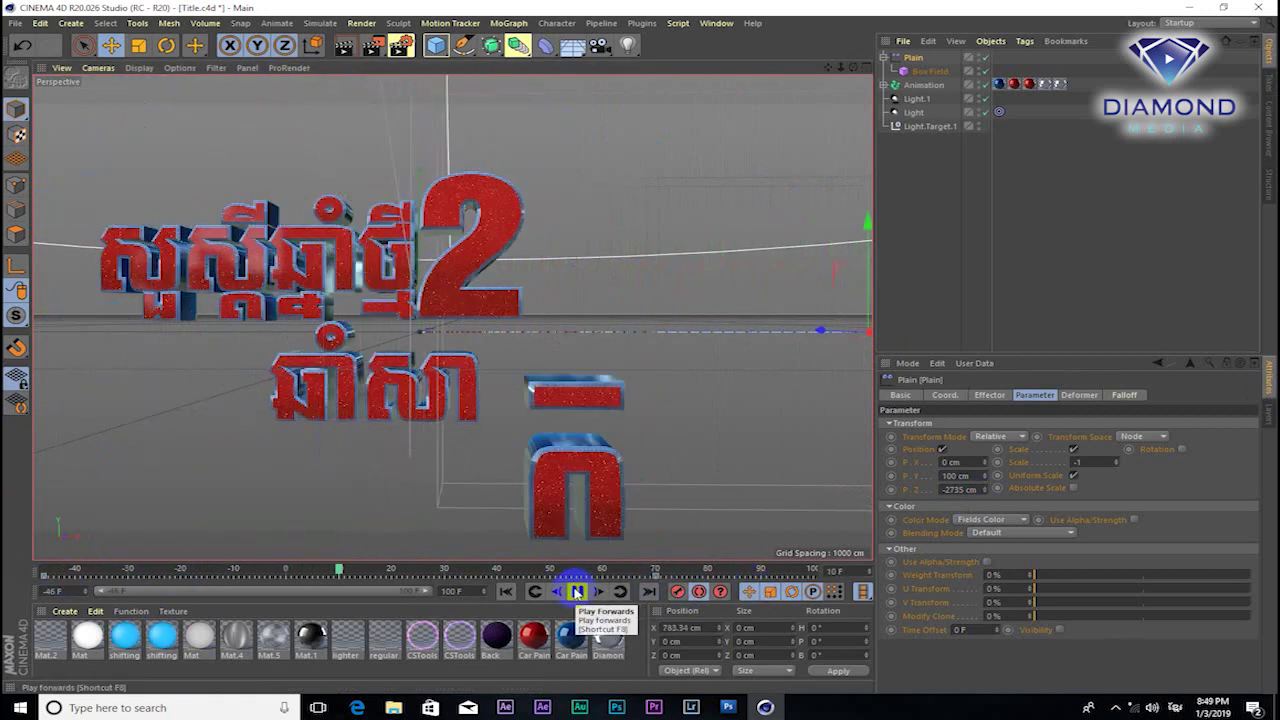
{"action": "left_click", "coordinate": [577, 592]}
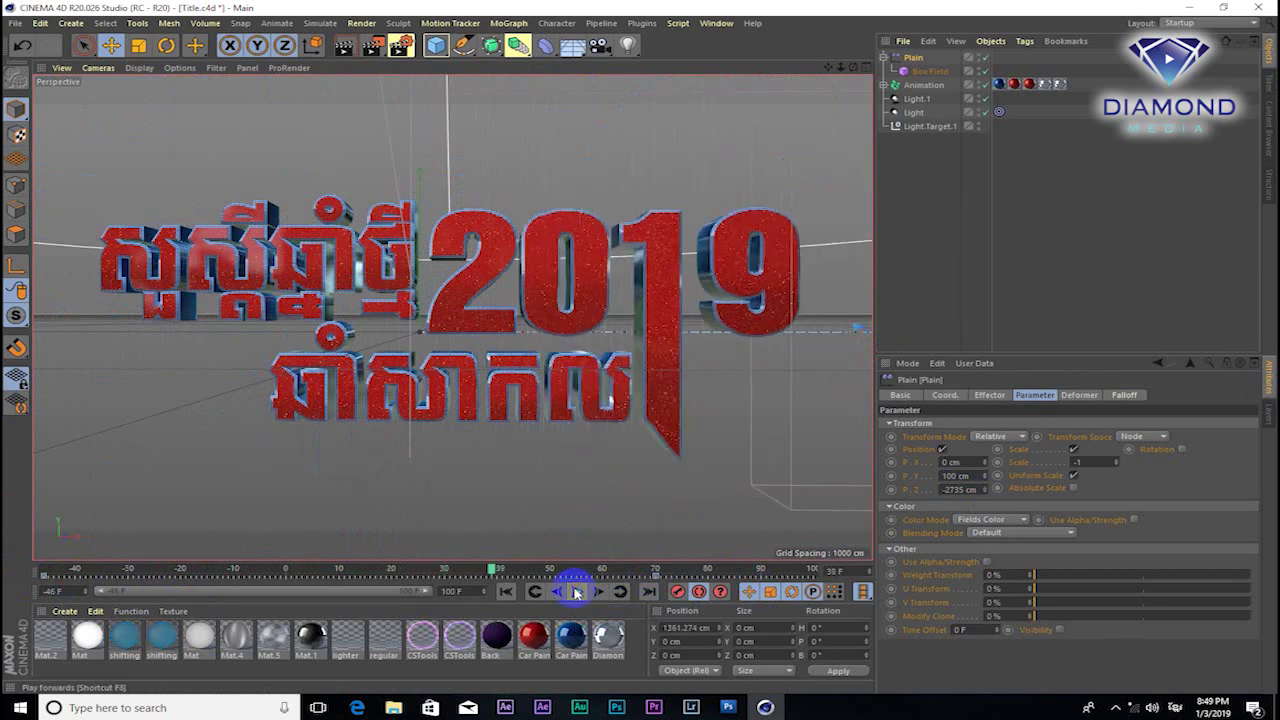
{"action": "left_click", "coordinate": [699, 593]}
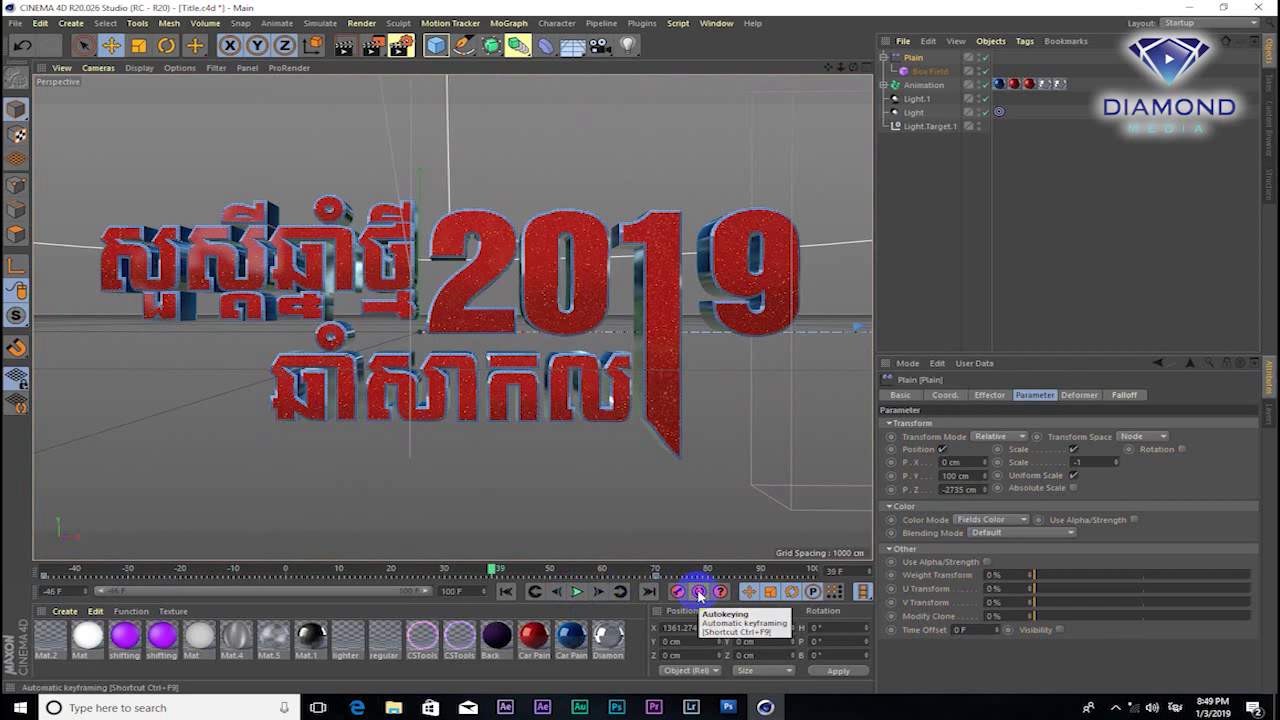
Enable Rotation on the Plain effector with 1000° R.H and R.P, then preview the tumbling fly-in
{"action": "left_click", "coordinate": [1182, 450]}
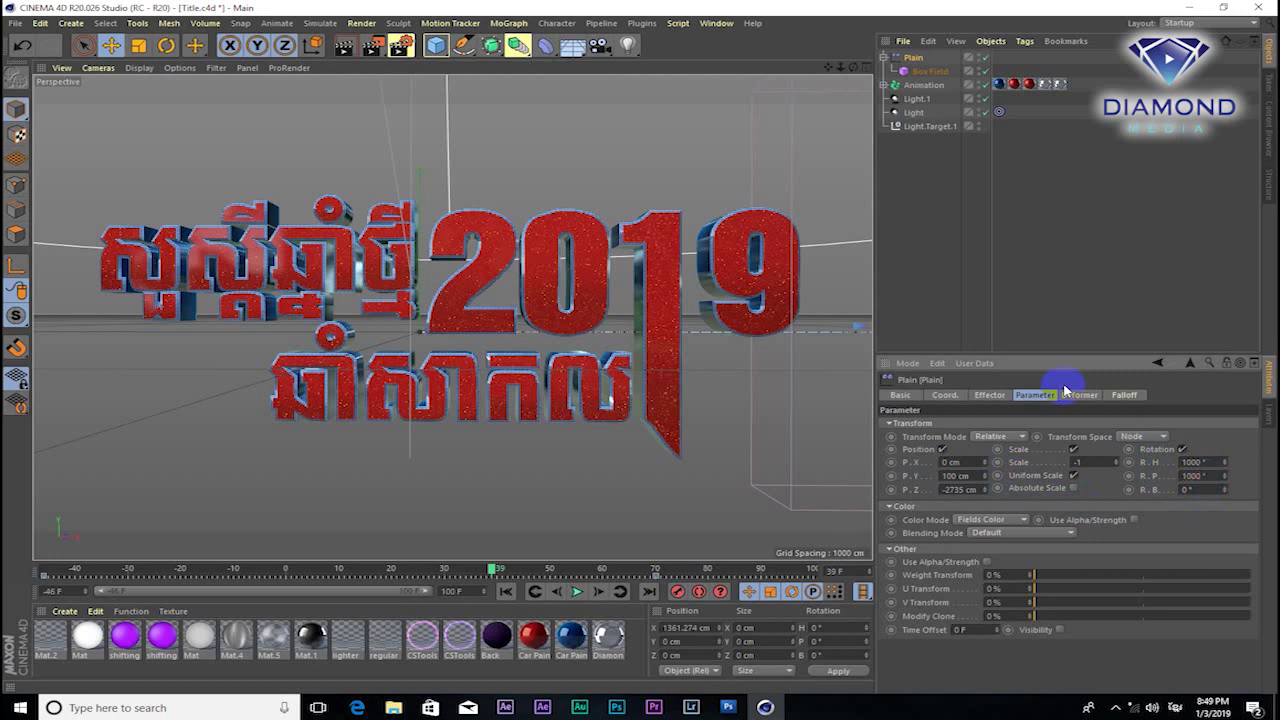
{"action": "left_click", "coordinate": [577, 591]}
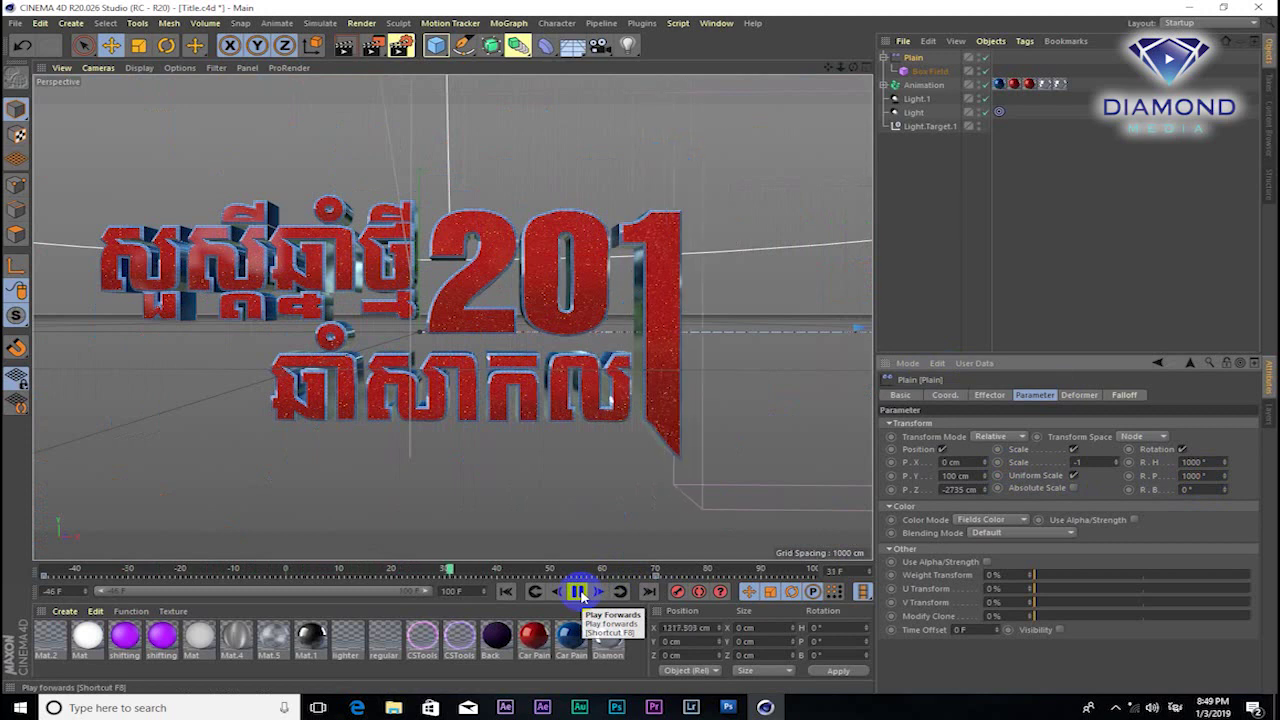
{"action": "left_click", "coordinate": [578, 592]}
{"action": "mouse_move", "coordinate": [423, 564]}
{"action": "left_mouse_down"}
{"action": "mouse_move", "coordinate": [335, 595]}
{"action": "mouse_move", "coordinate": [625, 612]}
{"action": "left_mouse_up"}
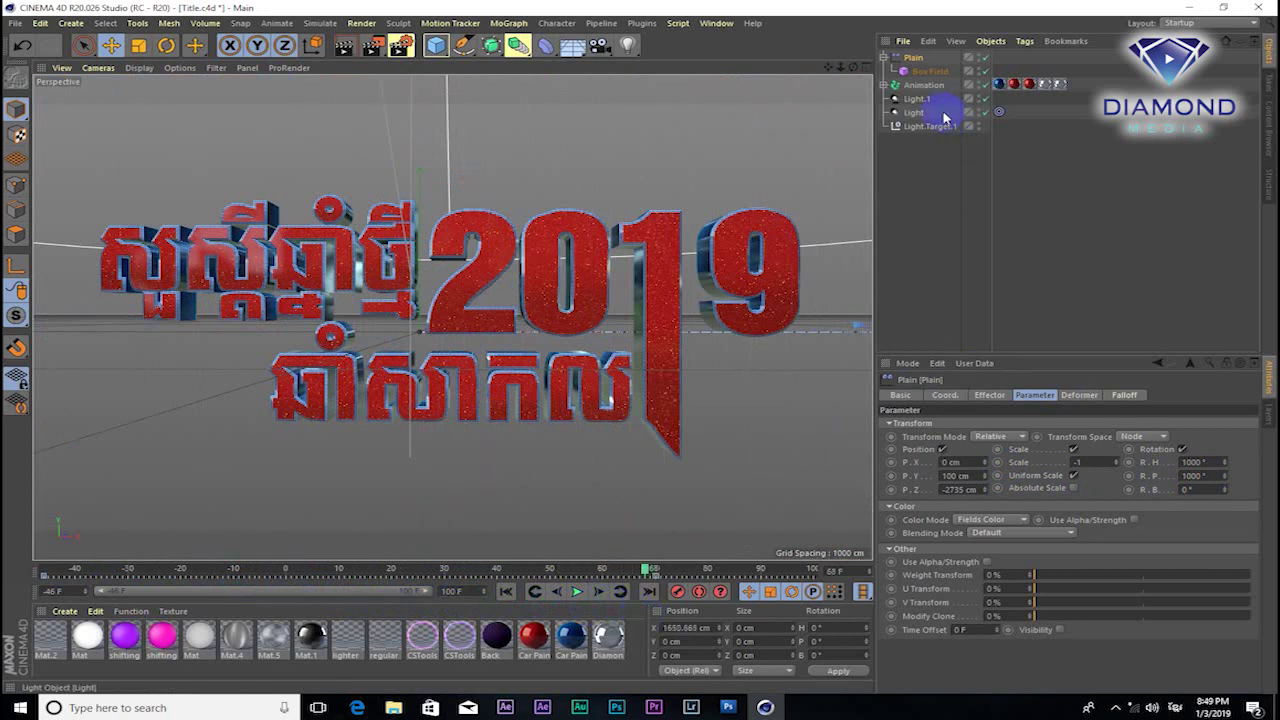
Add a Delay effector to the Animation fracture object
{"action": "left_click", "coordinate": [921, 87]}
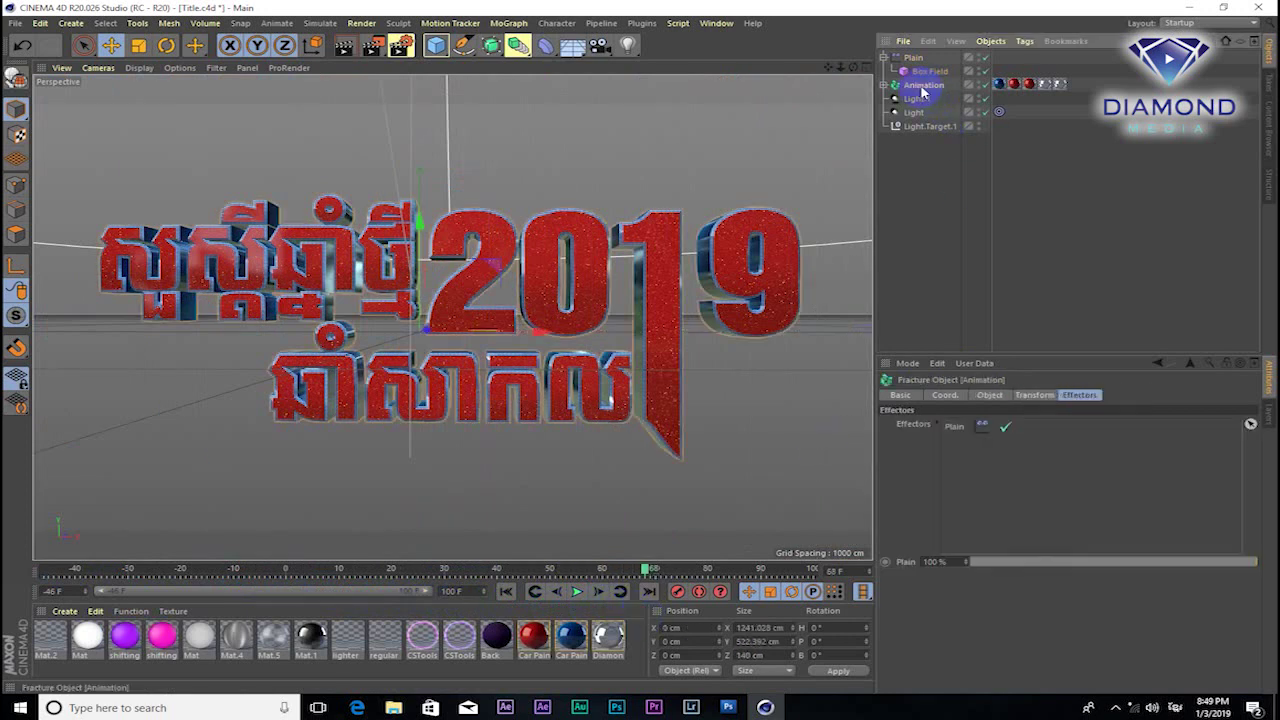
{"action": "left_click", "coordinate": [507, 23]}
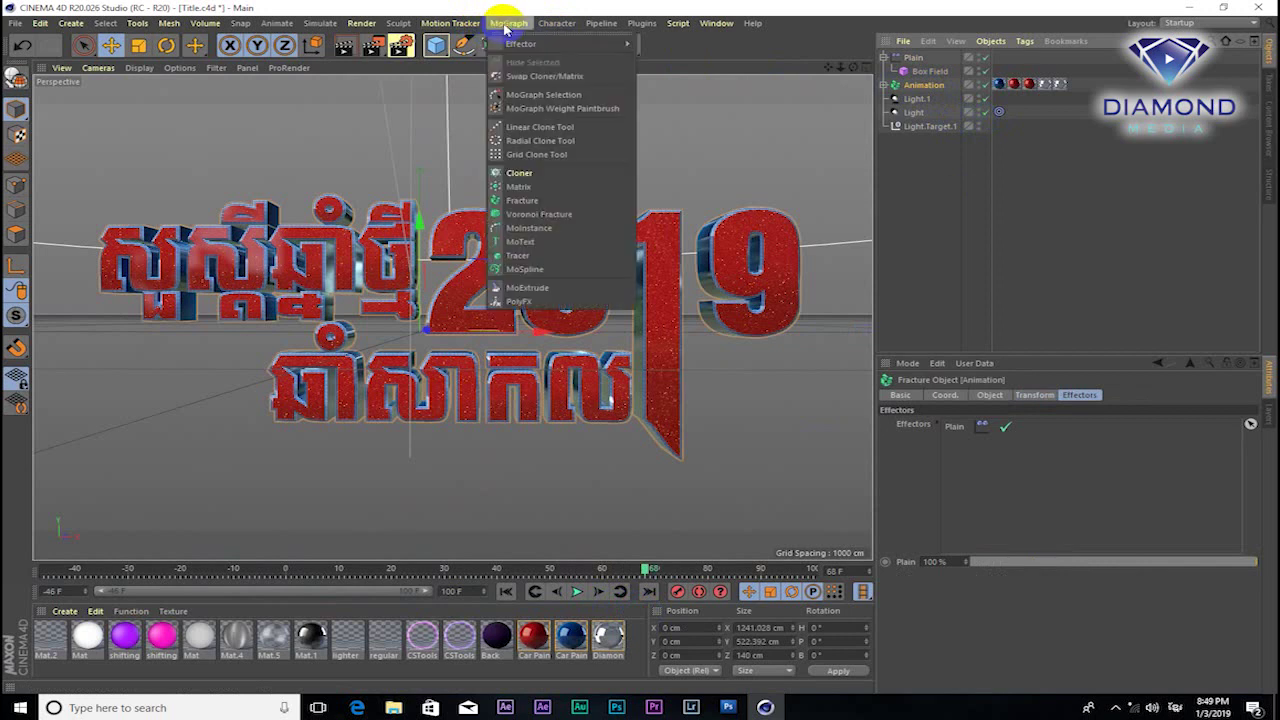
{"action": "left_click", "coordinate": [609, 57]}
{"action": "left_click", "coordinate": [490, 23]}
{"action": "mouse_move", "coordinate": [521, 44]}
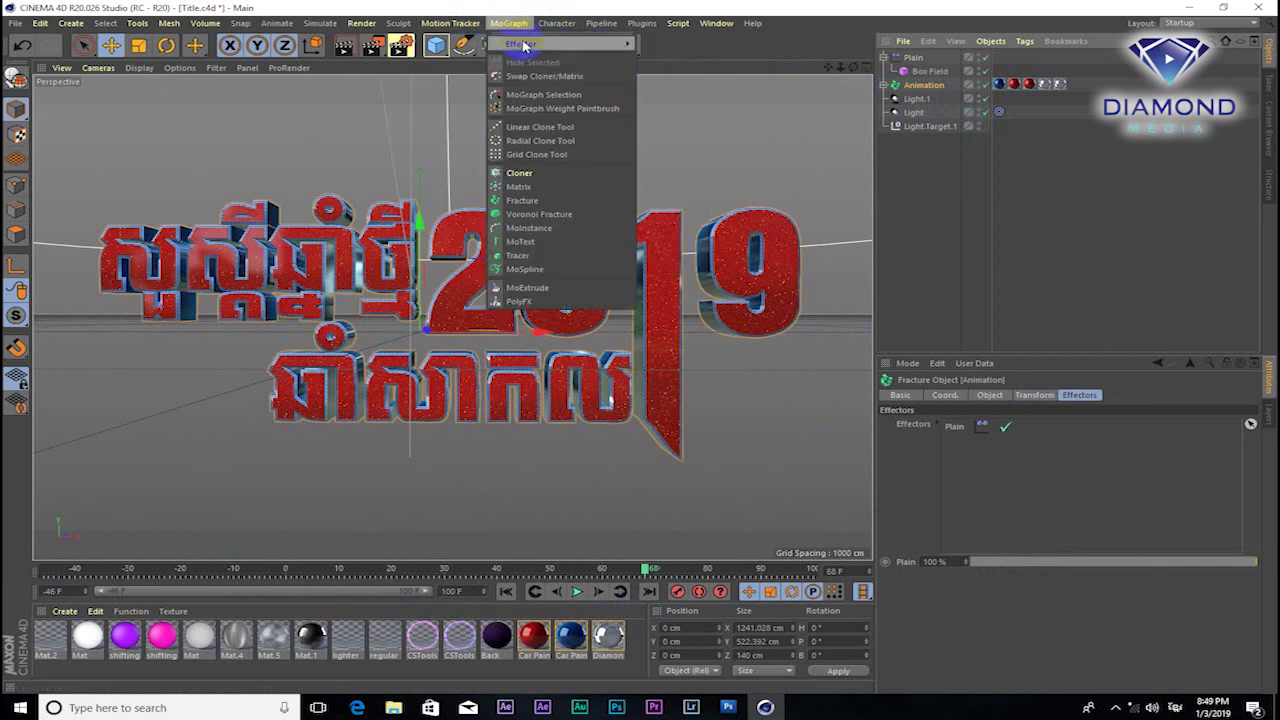
{"action": "left_click", "coordinate": [684, 91]}
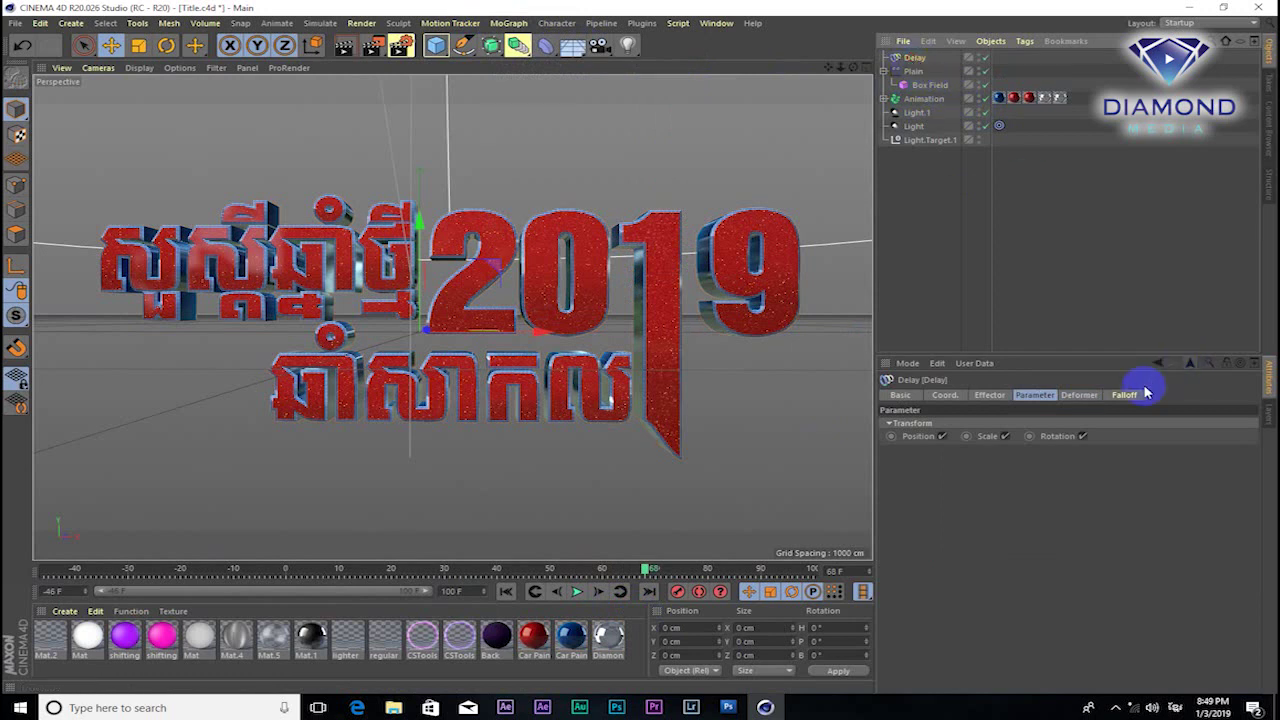
Set the Delay effector to Spring mode at 63% strength and play from frame -46
{"action": "left_click", "coordinate": [1082, 397]}
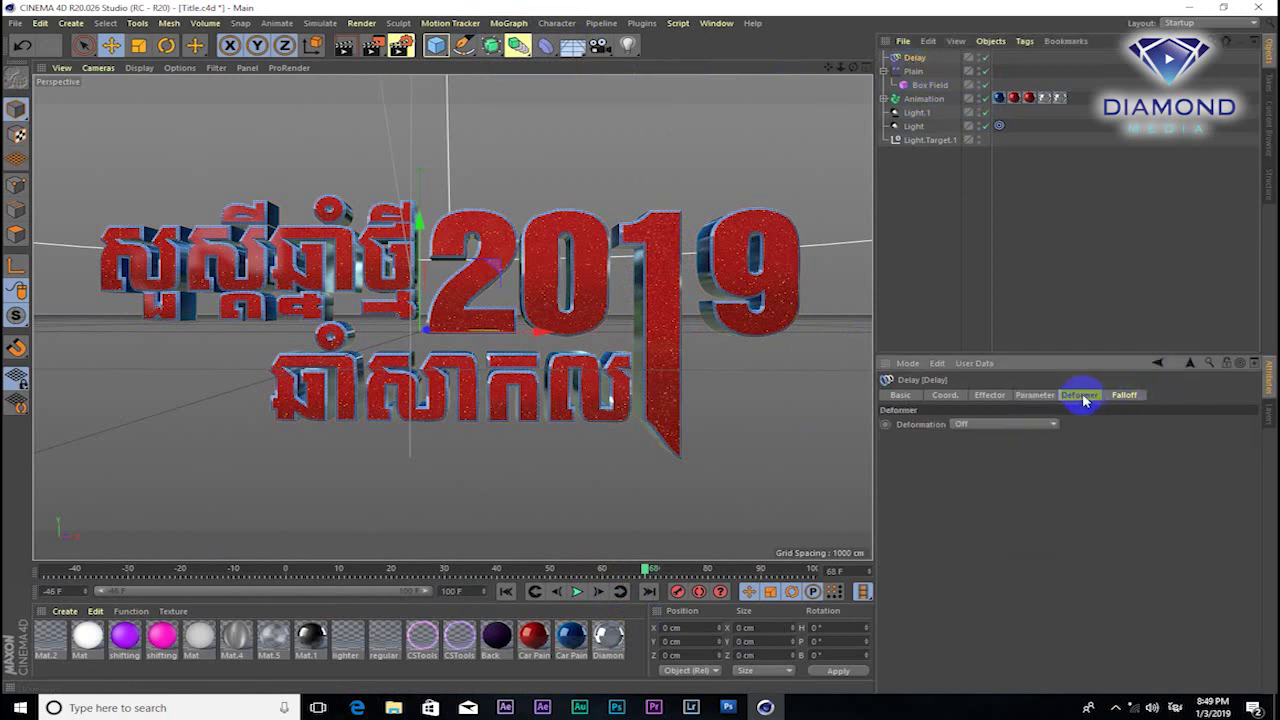
{"action": "left_click", "coordinate": [989, 396]}
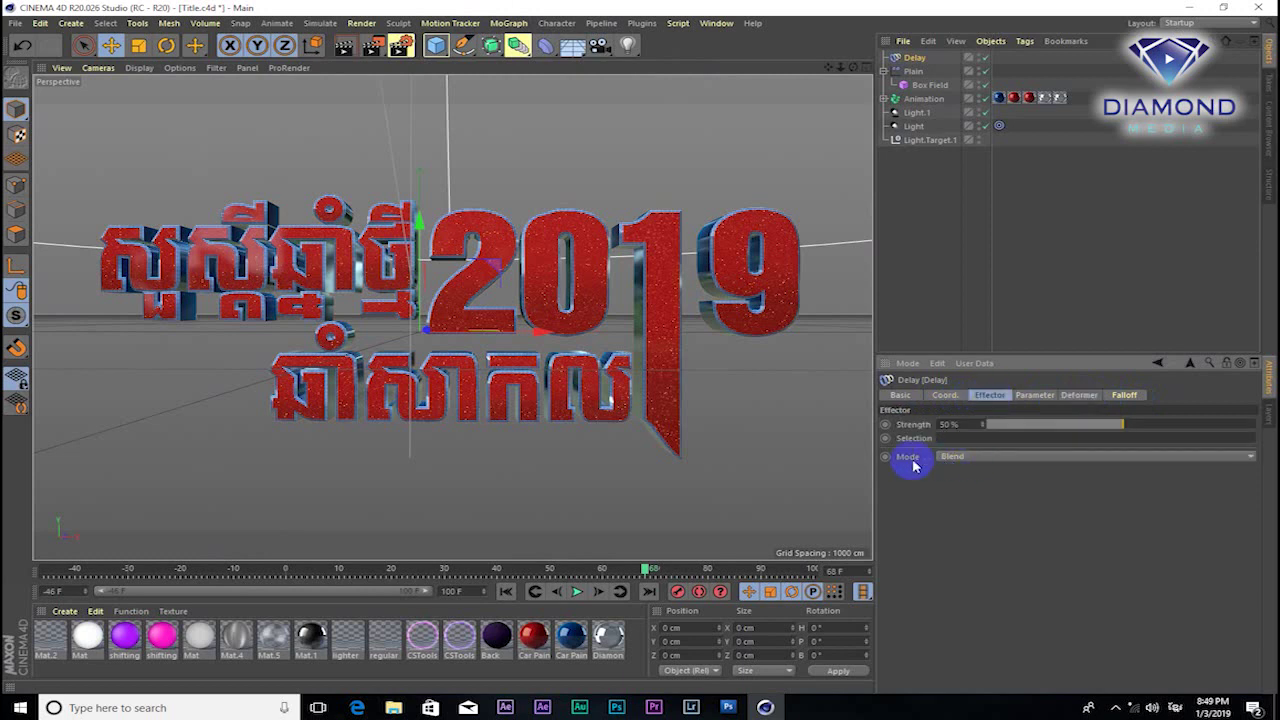
{"action": "left_click", "coordinate": [980, 466]}
{"action": "left_click", "coordinate": [969, 505]}
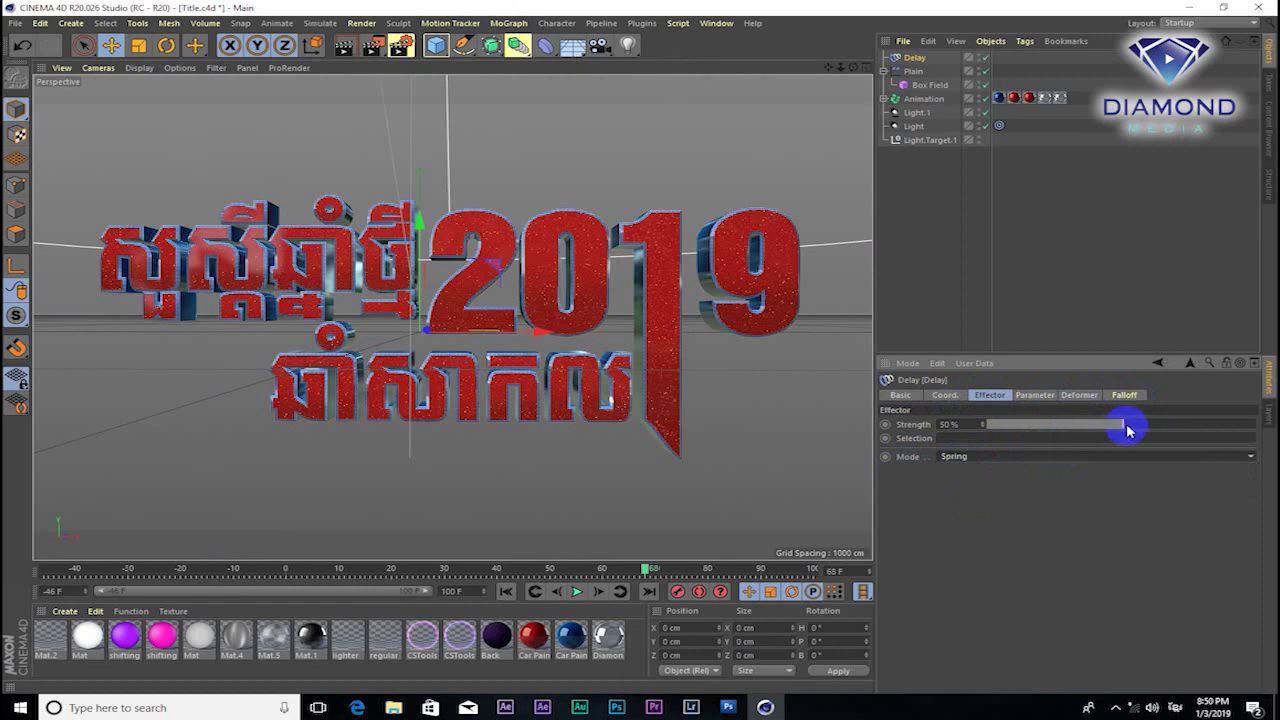
{"action": "left_click_drag", "start_coordinate": [1127, 430], "coordinate": [1147, 431]}
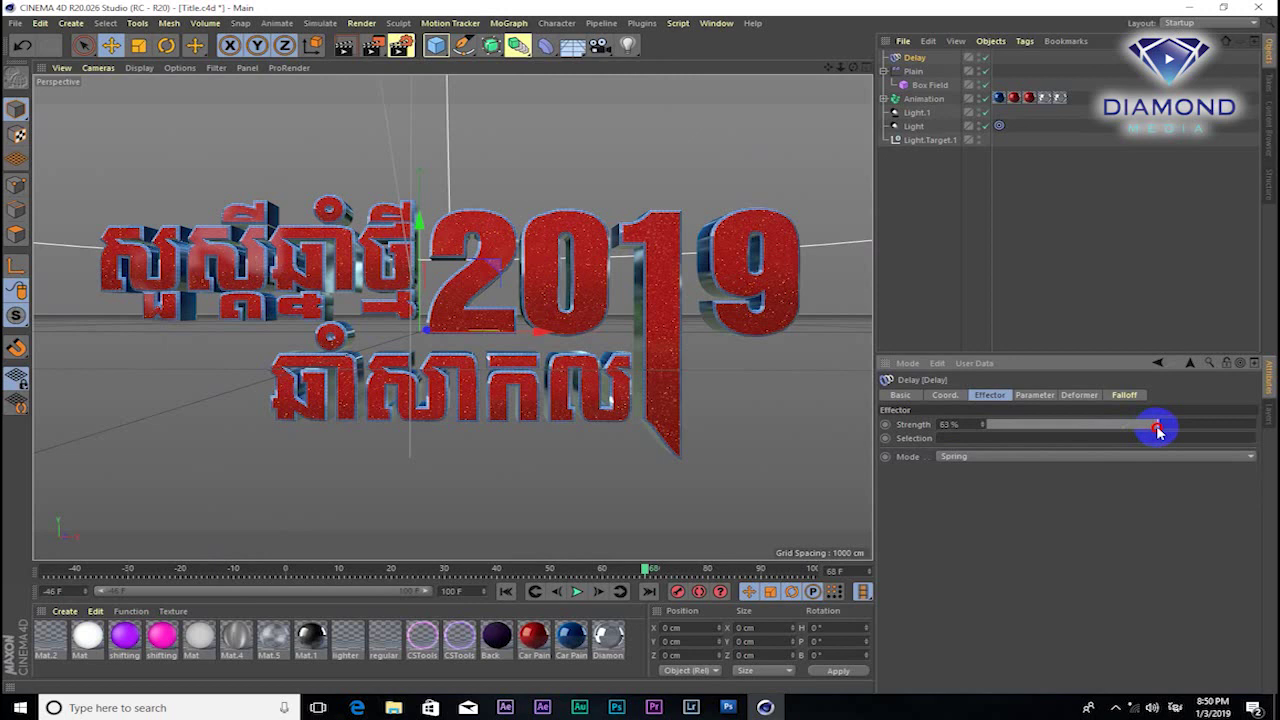
{"action": "left_click_drag", "start_coordinate": [490, 570], "coordinate": [40, 568]}
{"action": "left_click", "coordinate": [585, 580]}
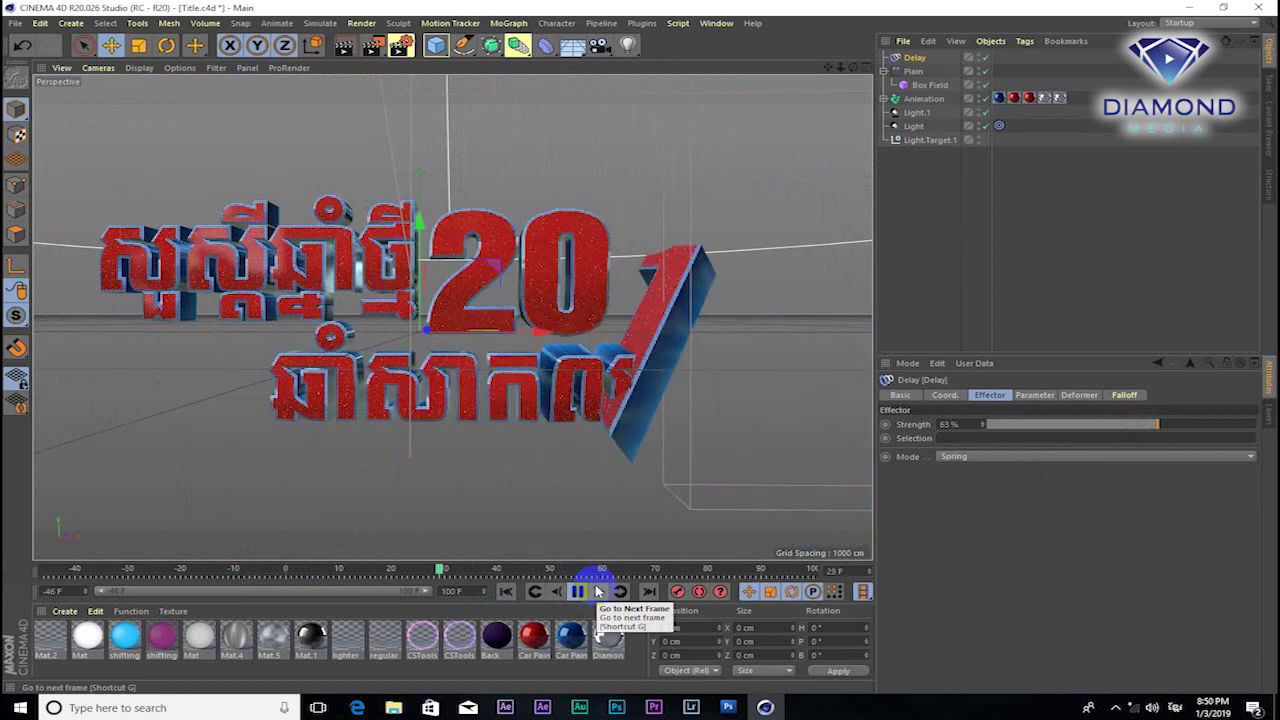
{"action": "left_click", "coordinate": [598, 592]}
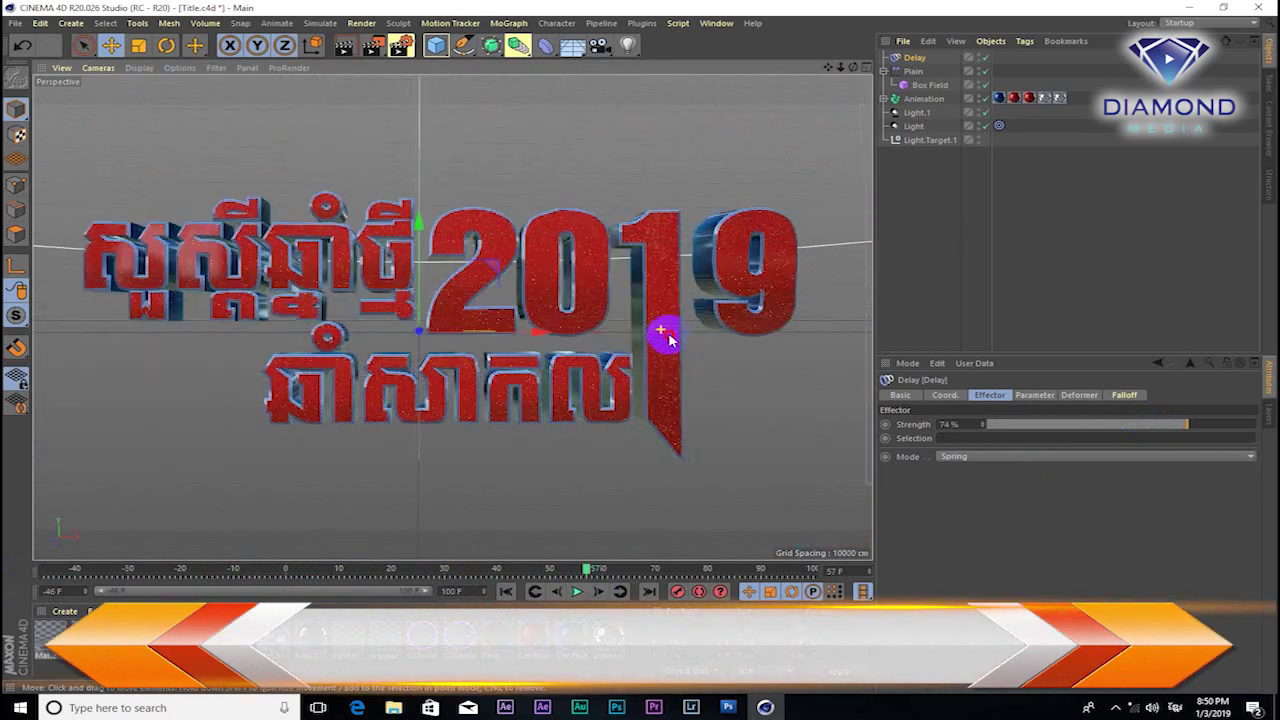
Orbit to a more frontal view, then play and scrub the springy assembly from -46 to frame 77
{"action": "mouse_move", "coordinate": [664, 328]}
{"action": "left_mouse_down", "text": "alt"}
{"action": "mouse_move", "coordinate": [675, 363]}
{"action": "mouse_move", "coordinate": [663, 297]}
{"action": "mouse_move", "coordinate": [653, 331]}
{"action": "left_mouse_up", "text": "alt"}
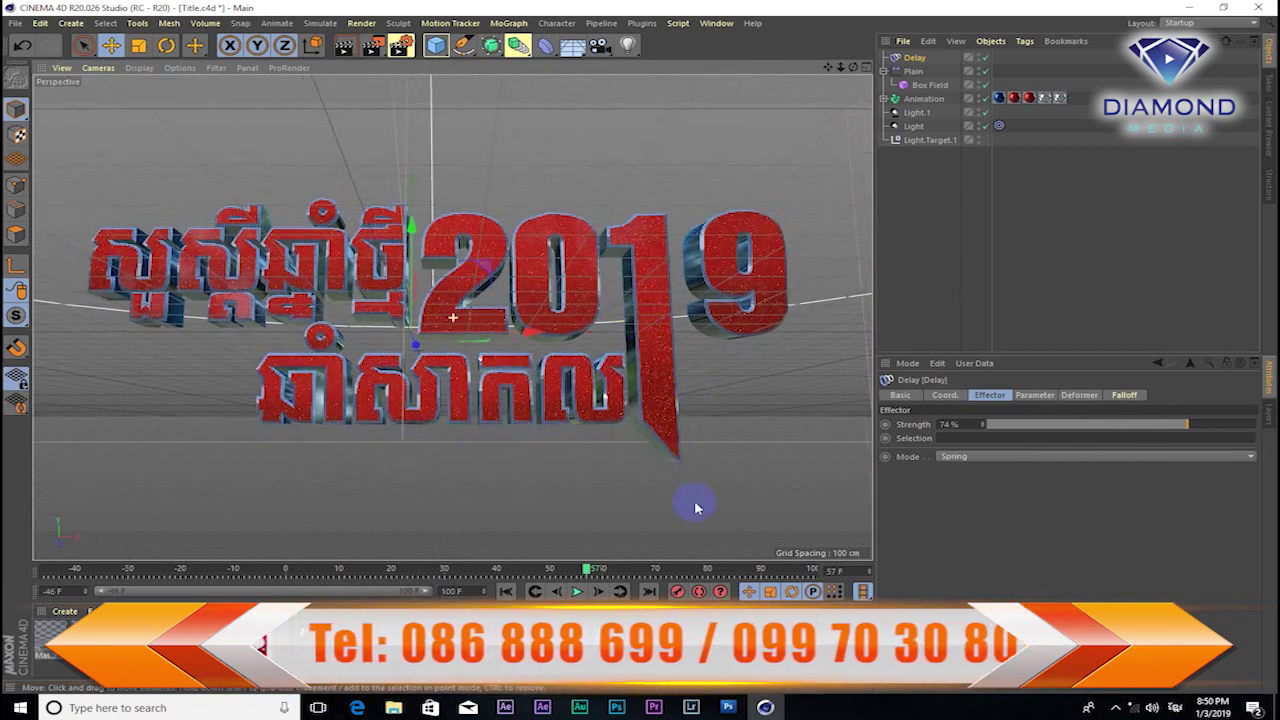
{"action": "left_click", "coordinate": [578, 592]}
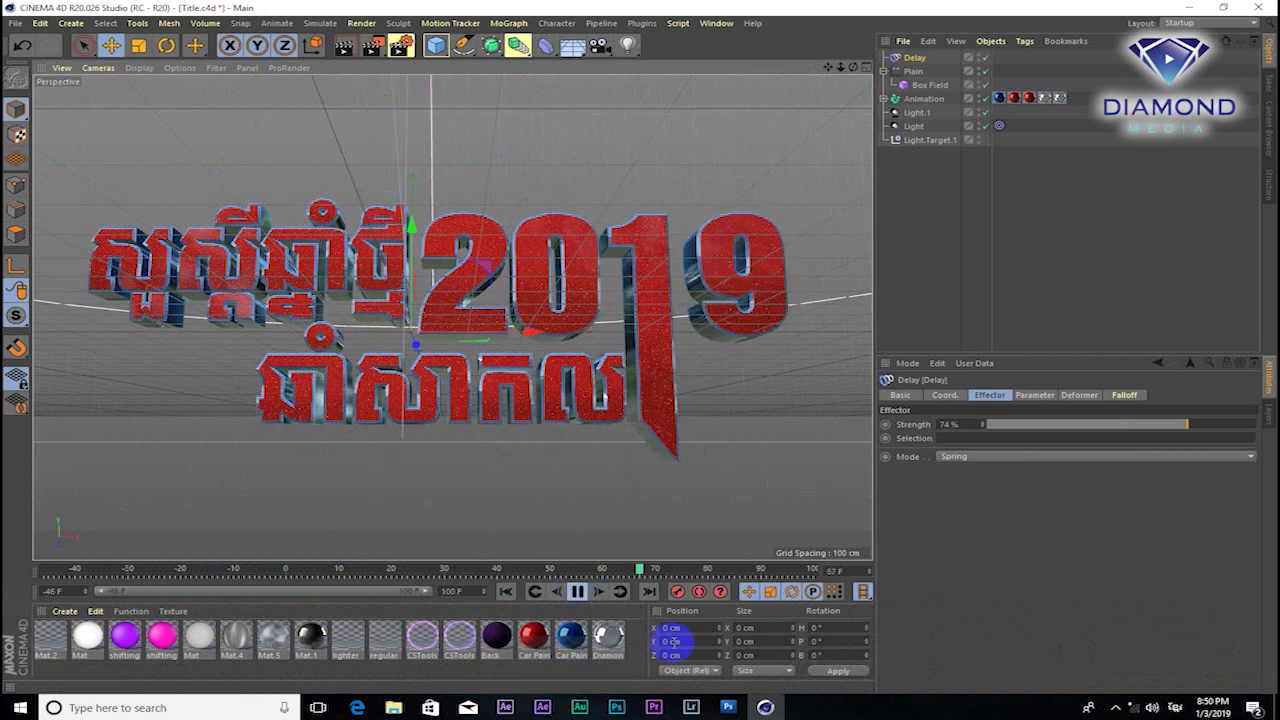
{"action": "left_click", "coordinate": [579, 592]}
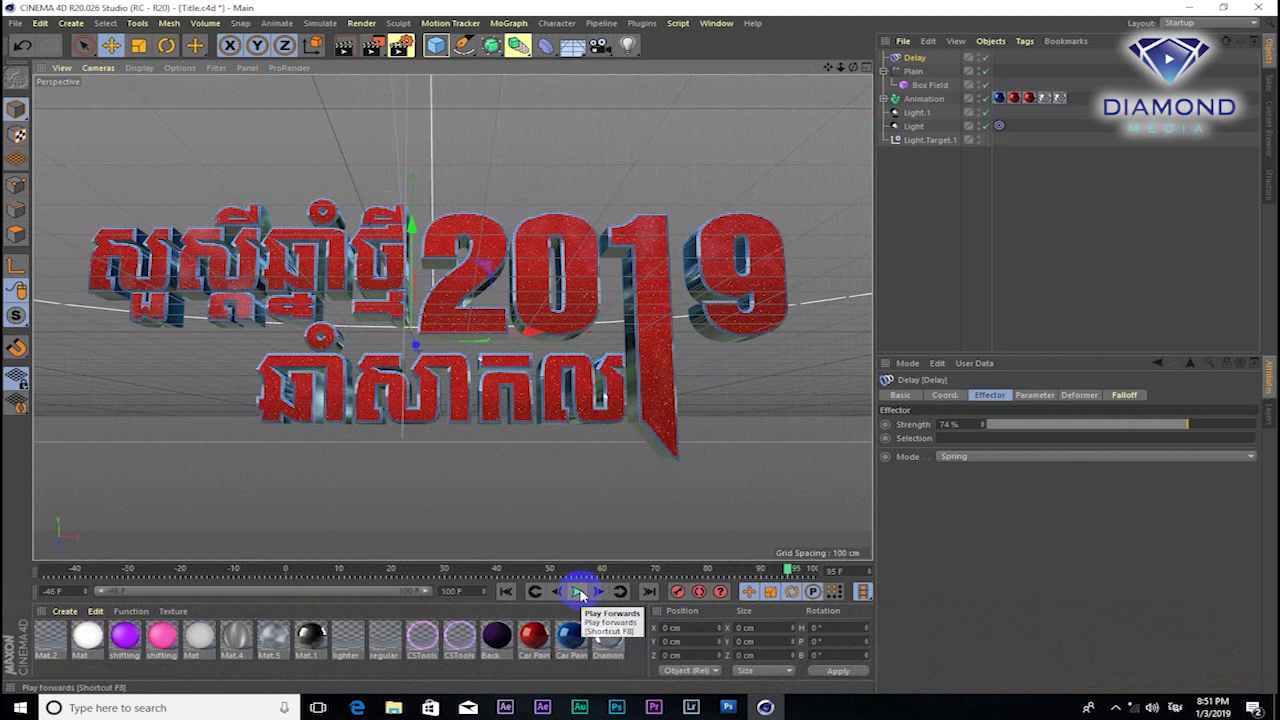
{"action": "left_click", "coordinate": [43, 572]}
{"action": "left_click_drag", "start_coordinate": [43, 572], "coordinate": [812, 573]}
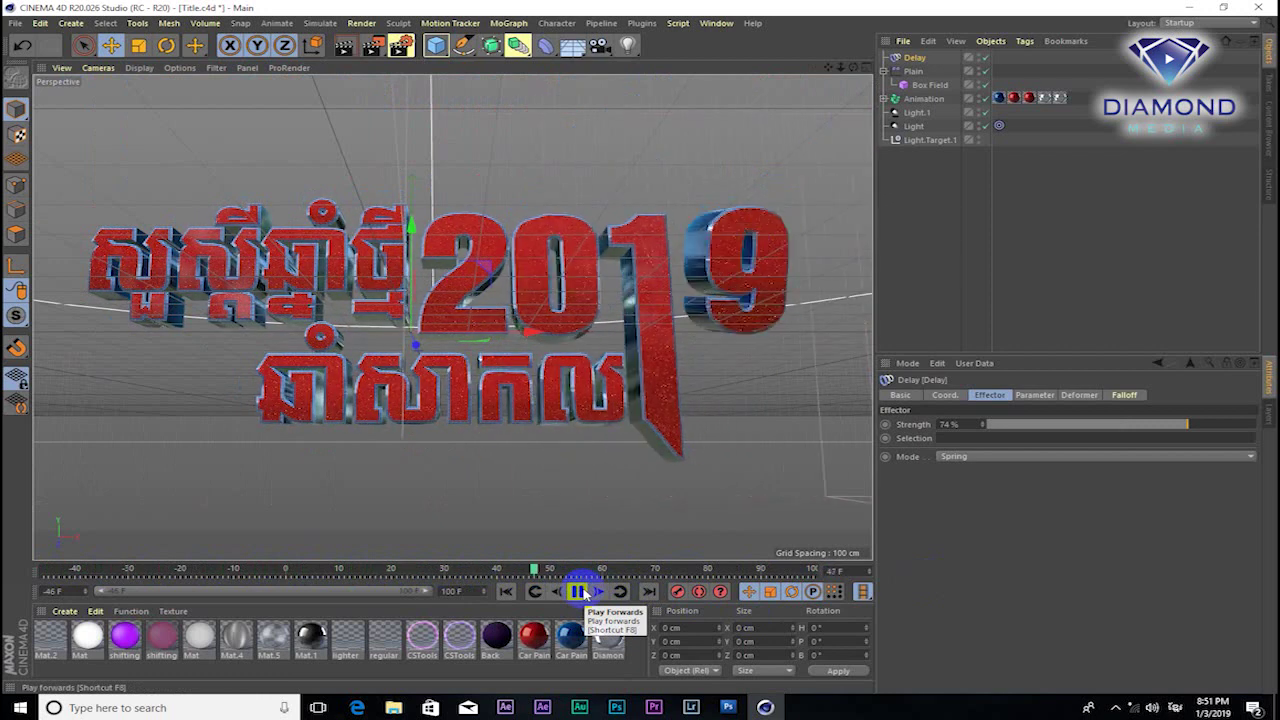
{"action": "left_click", "coordinate": [584, 594]}
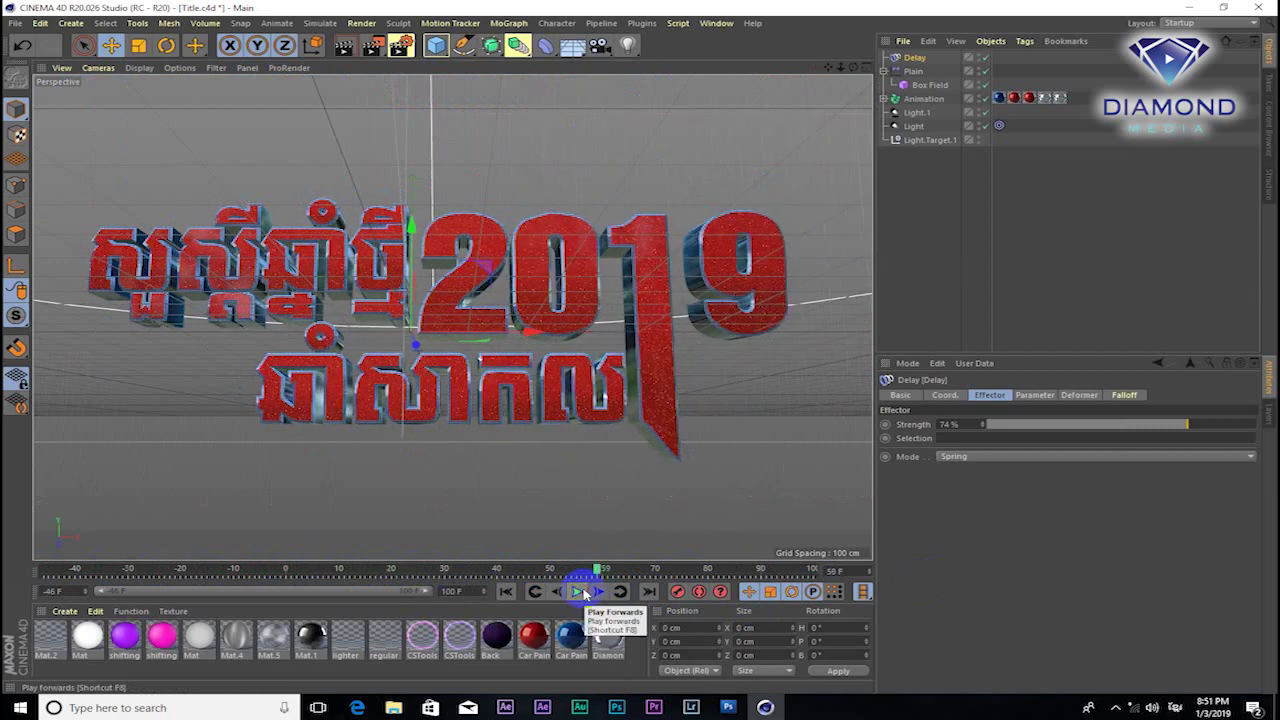
{"action": "left_click", "coordinate": [584, 594]}
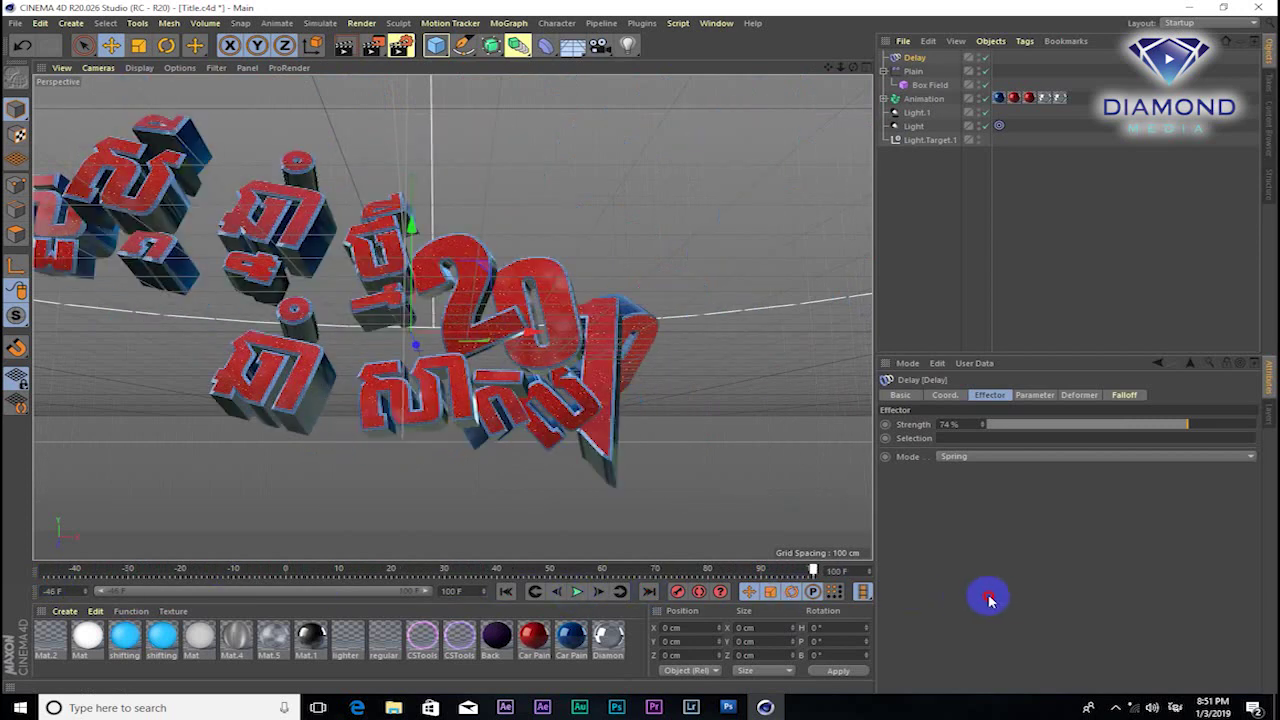
{"action": "left_click", "coordinate": [50, 576]}
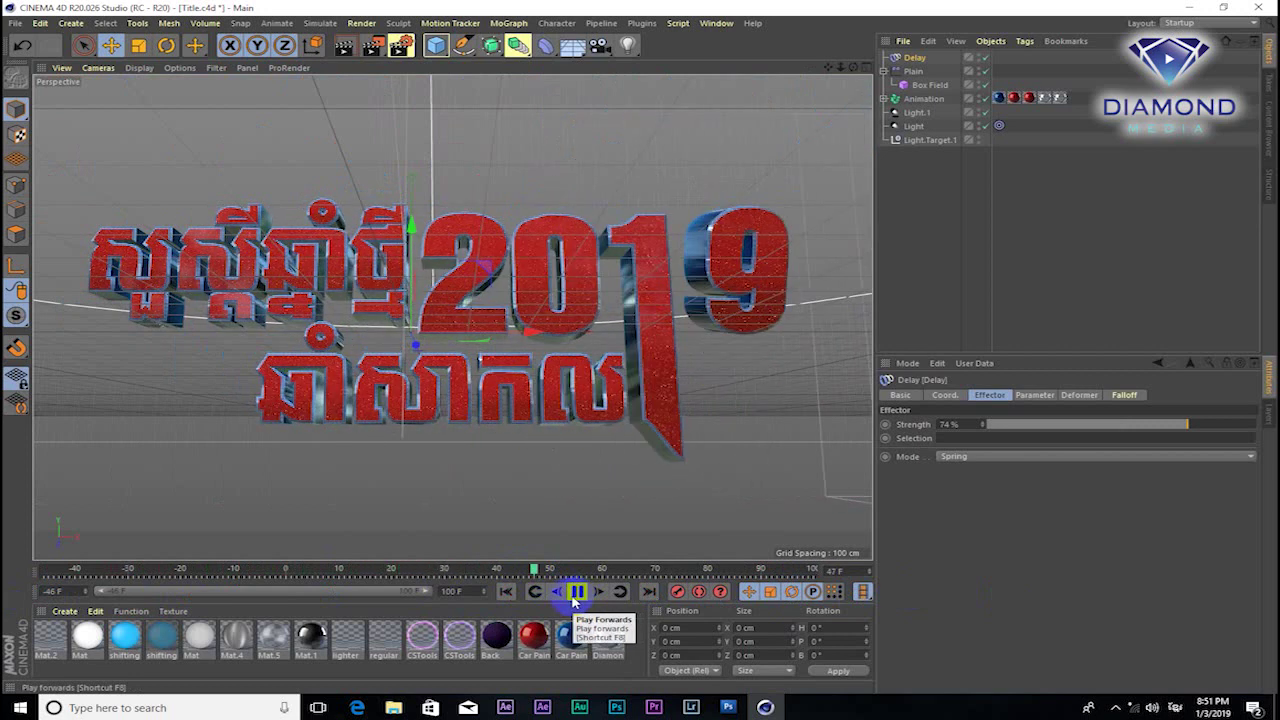
{"action": "left_click", "coordinate": [575, 594]}
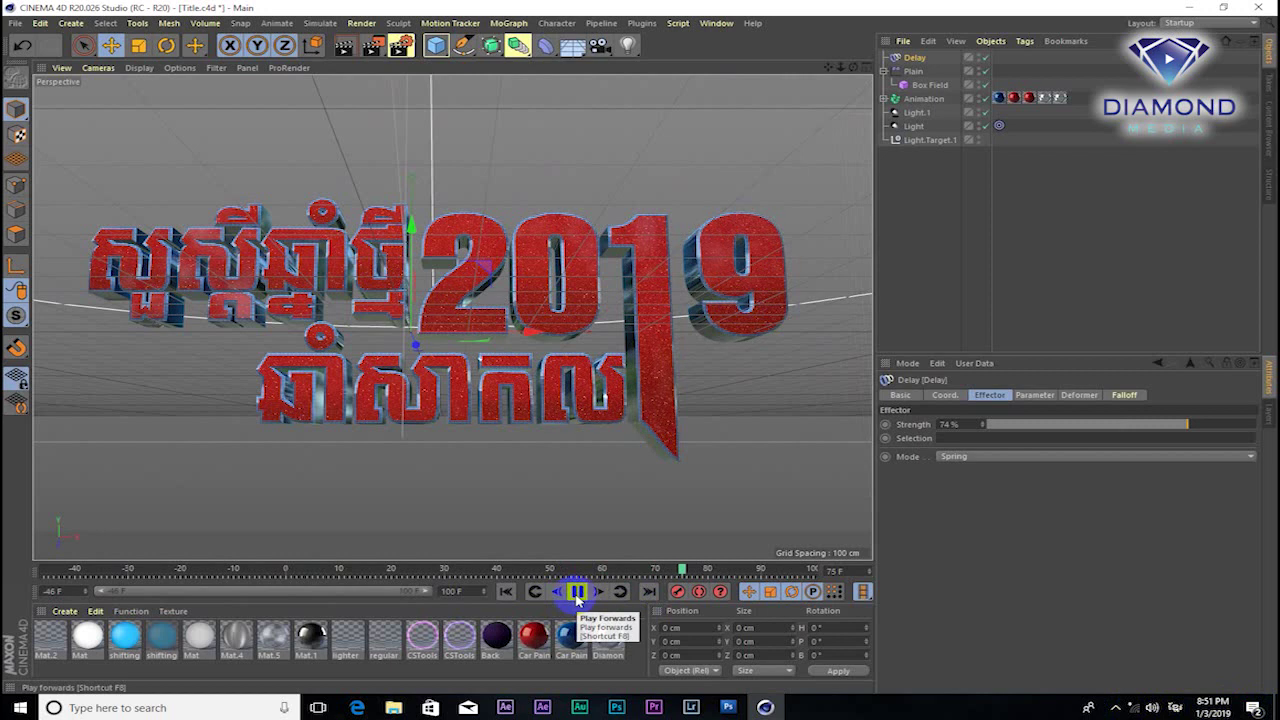
{"action": "left_click", "coordinate": [1088, 707]}
{"action": "left_click", "coordinate": [1090, 194]}
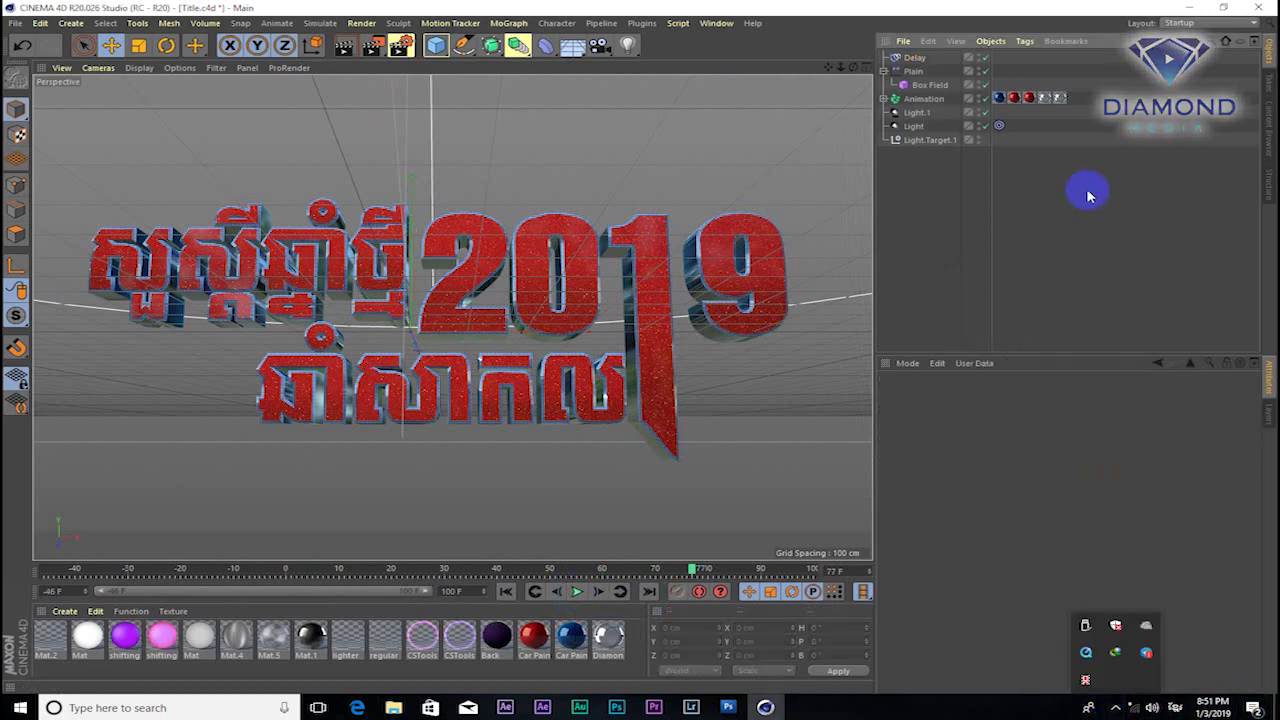